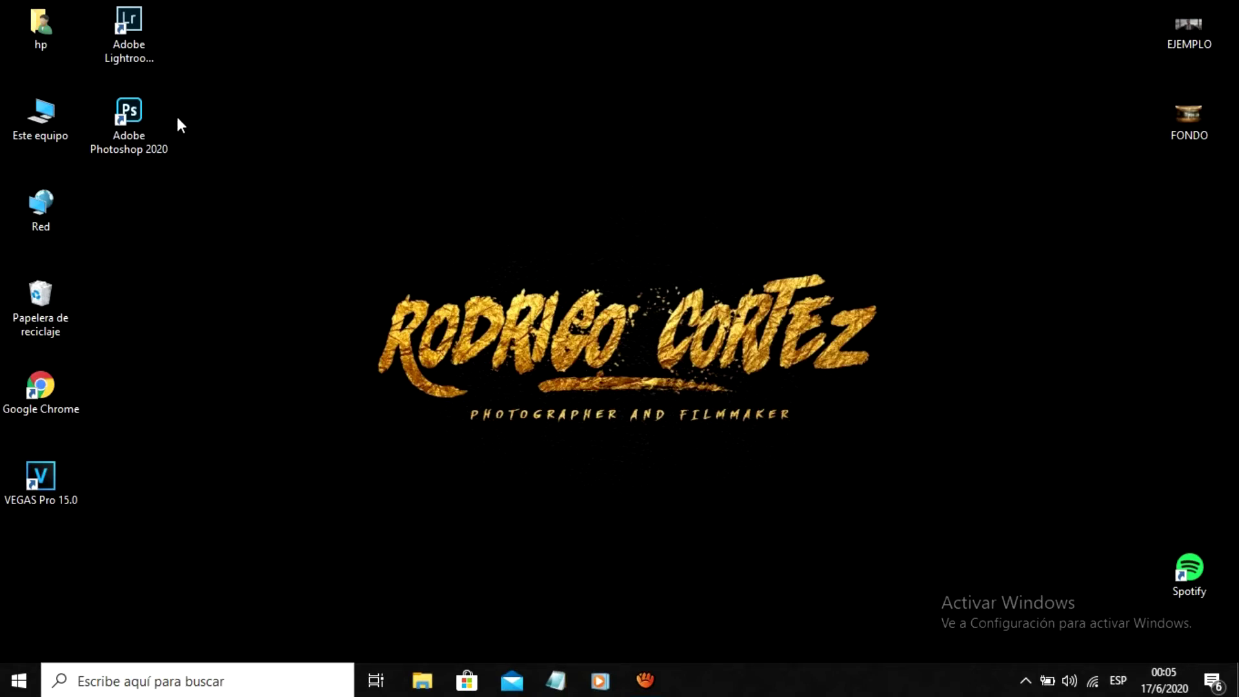
- Launch Photoshop with EJEMPLO.jpg open, leaving its missing RGB profile unchanged
{"action": "double_click", "coordinate": [139, 102]}
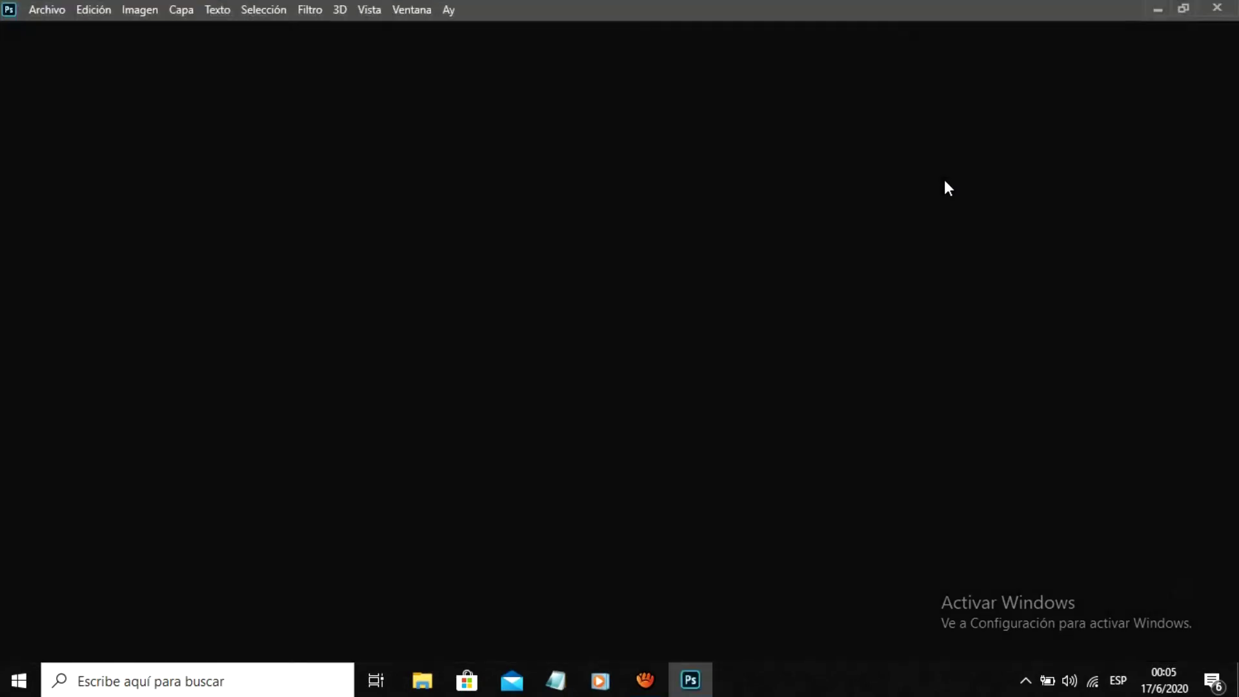
{"action": "left_click", "coordinate": [1162, 9]}
{"action": "left_click", "coordinate": [690, 678]}
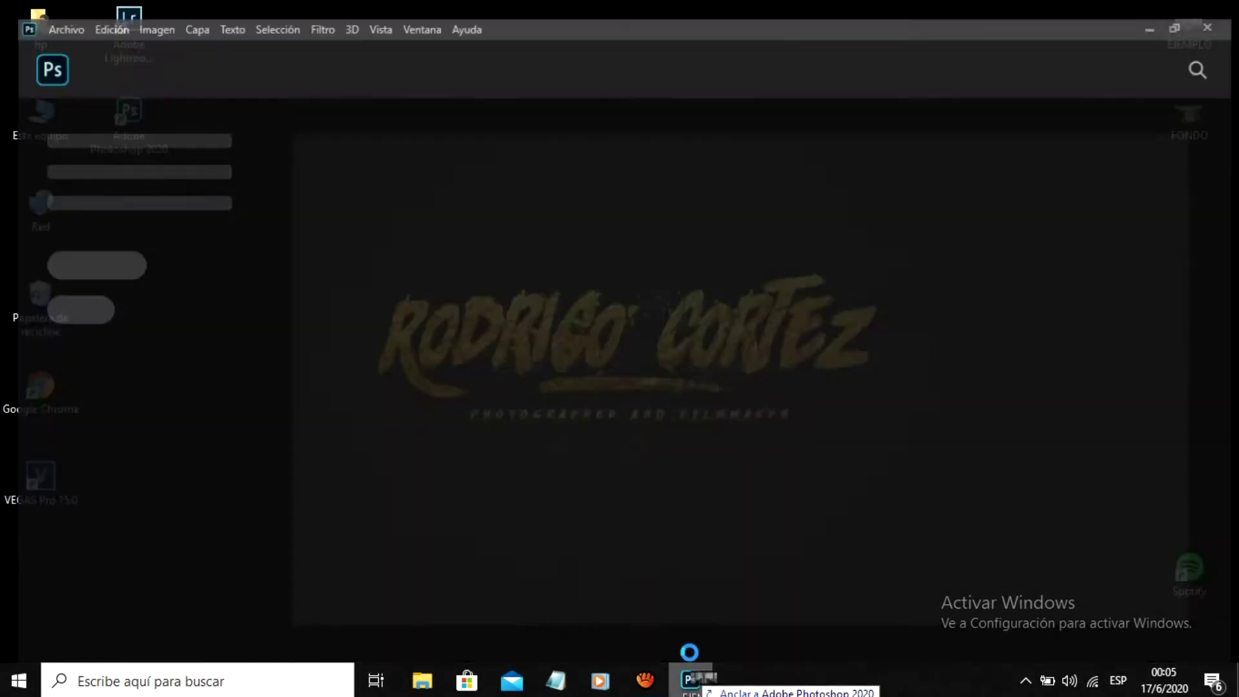
{"action": "left_click", "coordinate": [722, 321]}
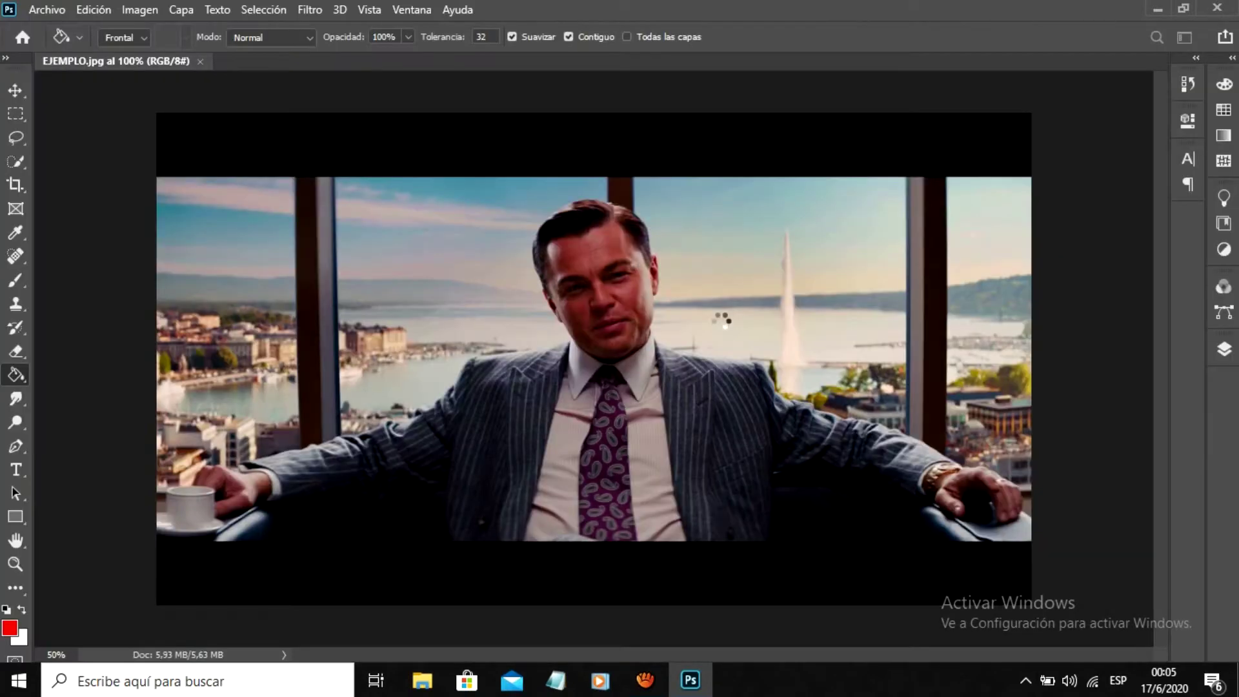
- Convert the locked Fondo background into a normal layer named ORIGINAL
{"action": "left_click", "coordinate": [1229, 351]}
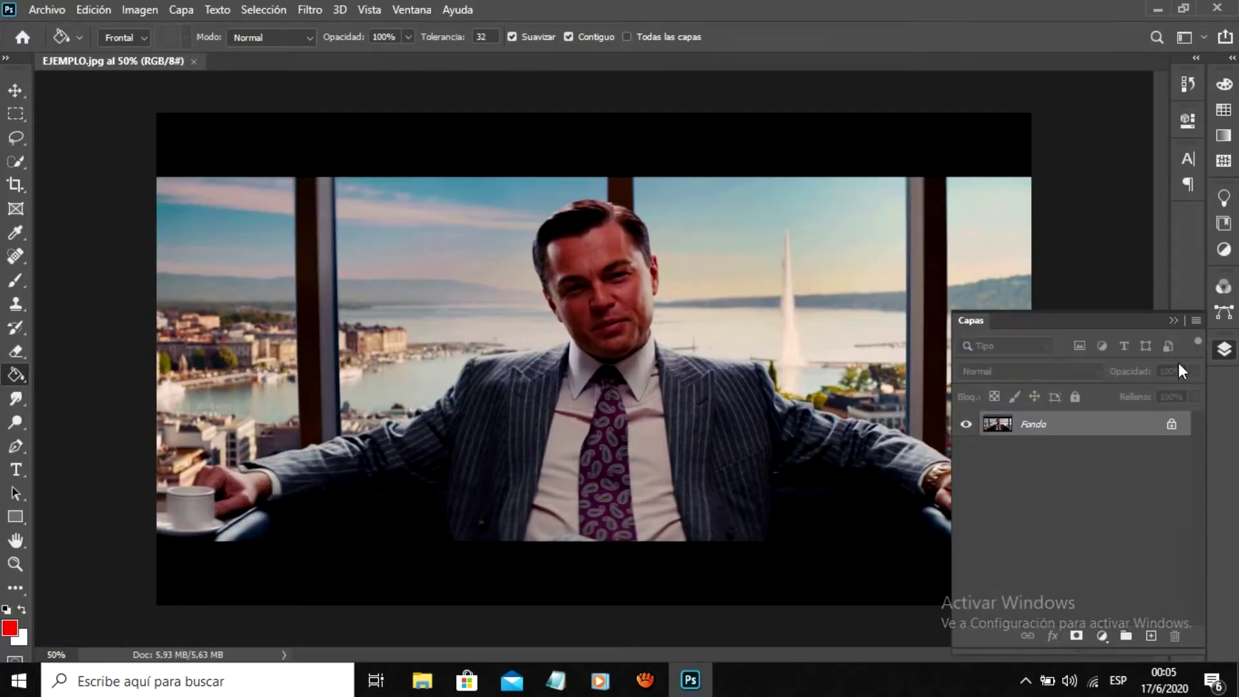
{"action": "double_click", "coordinate": [1046, 429]}
{"action": "left_click", "coordinate": [795, 214]}
{"action": "double_click", "coordinate": [1032, 423]}
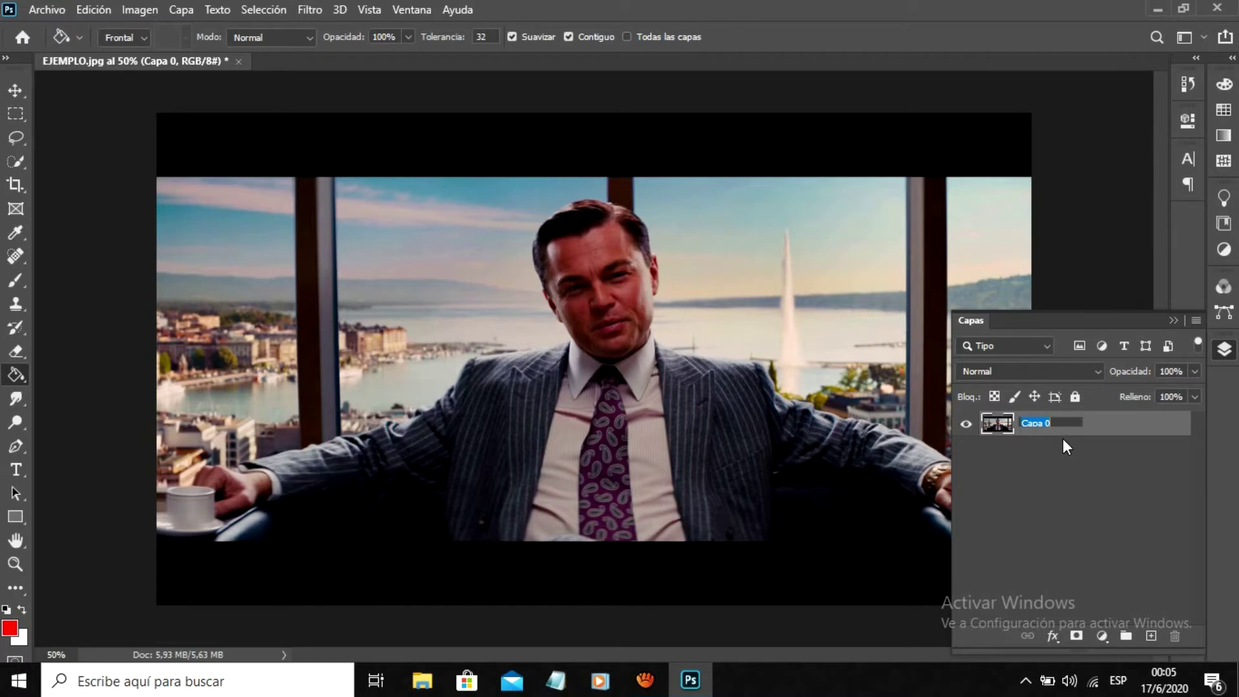
{"action": "type", "text": "ORIGINAL"}
{"action": "key", "text": "Return"}
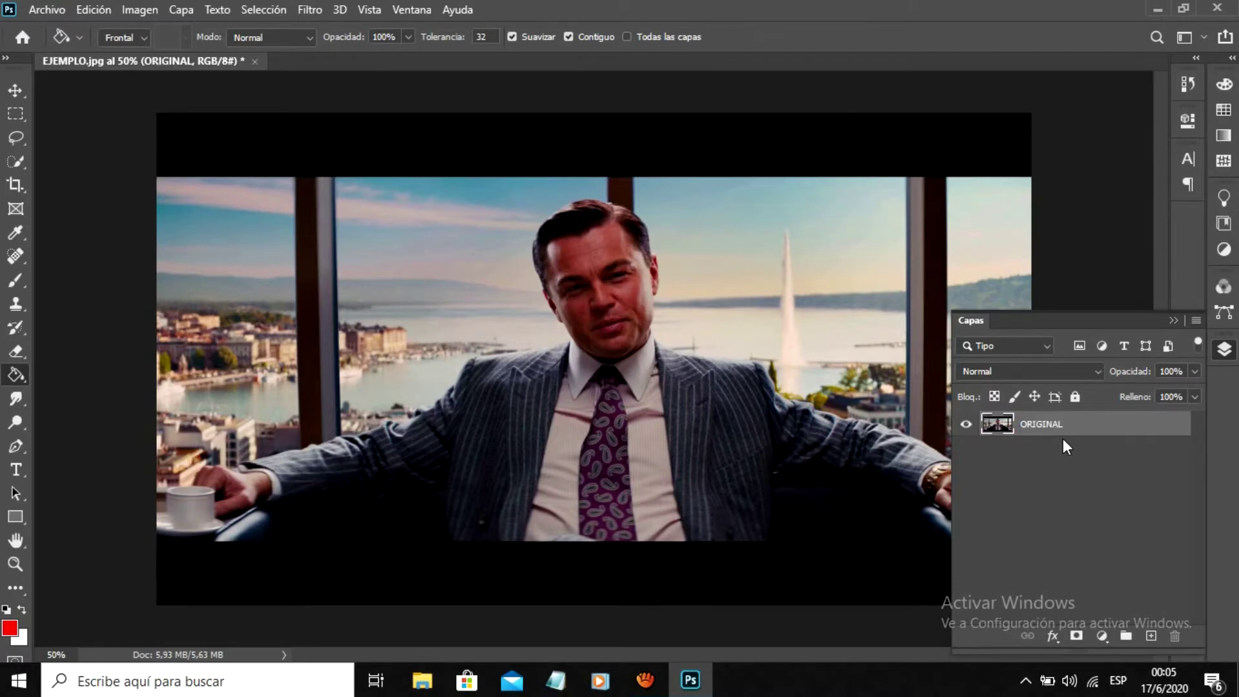
{"action": "left_click", "coordinate": [1172, 320]}
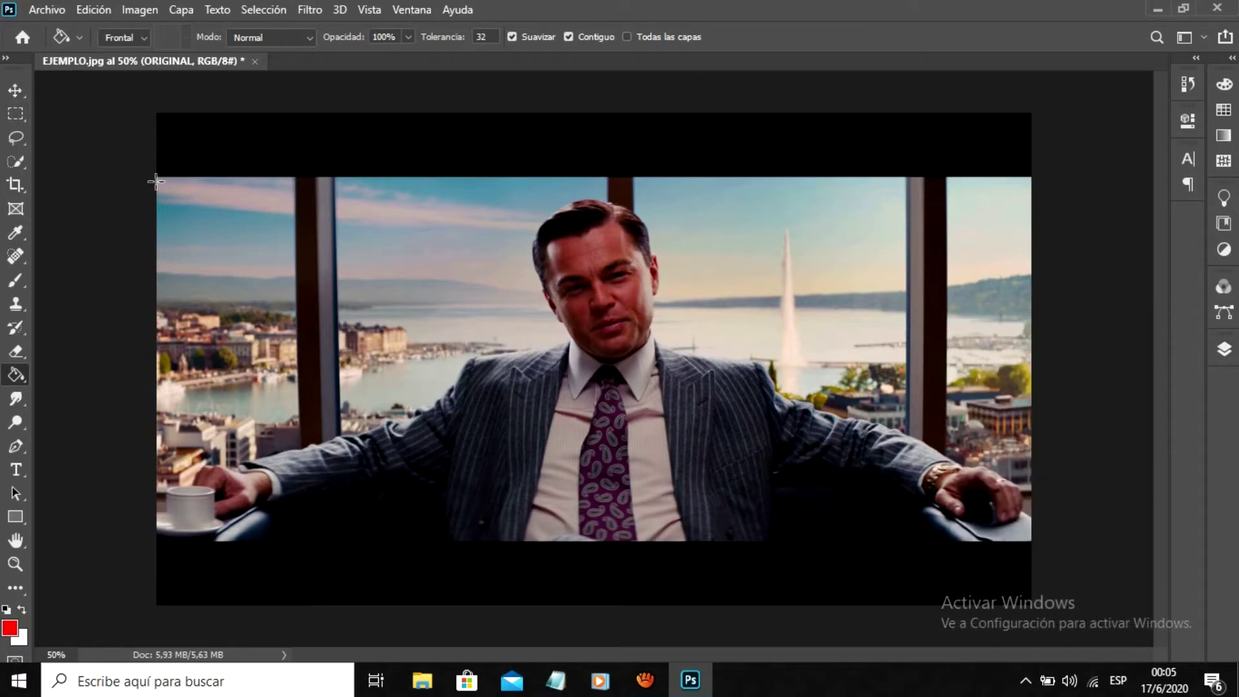
{"action": "left_click", "coordinate": [19, 115]}
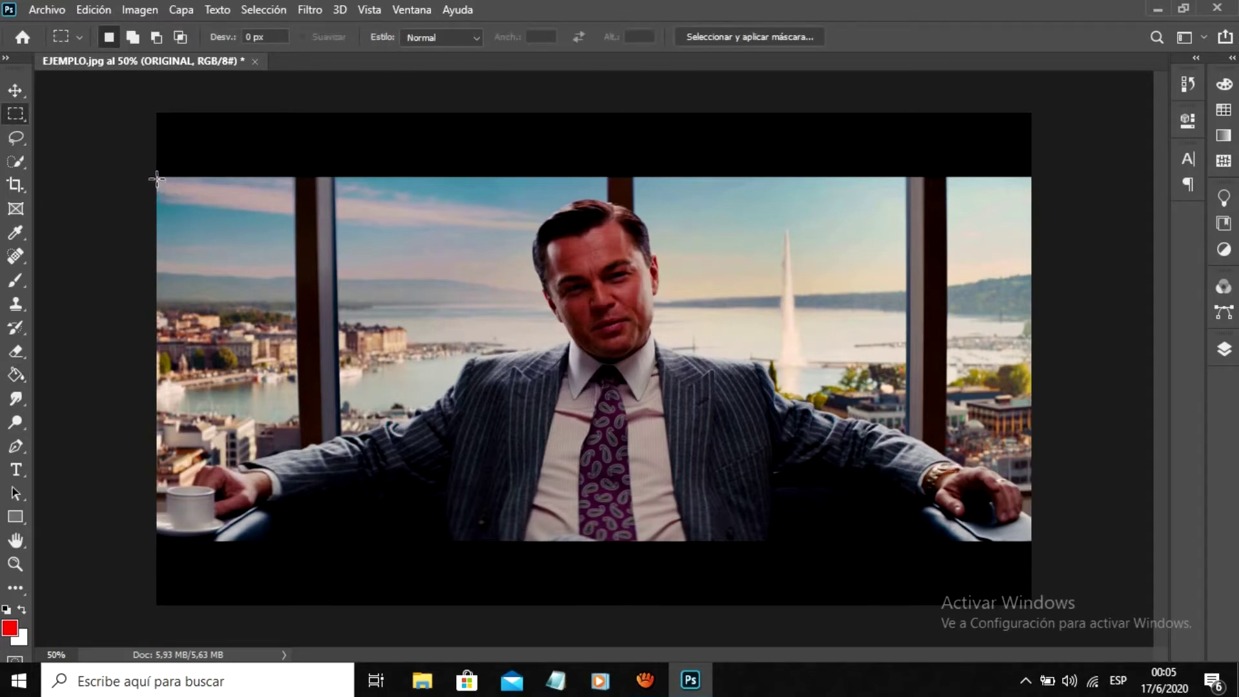
- Crop the image to the office photo, removing the black bars above and below
{"action": "left_click_drag", "start_coordinate": [157, 178], "coordinate": [1091, 537]}
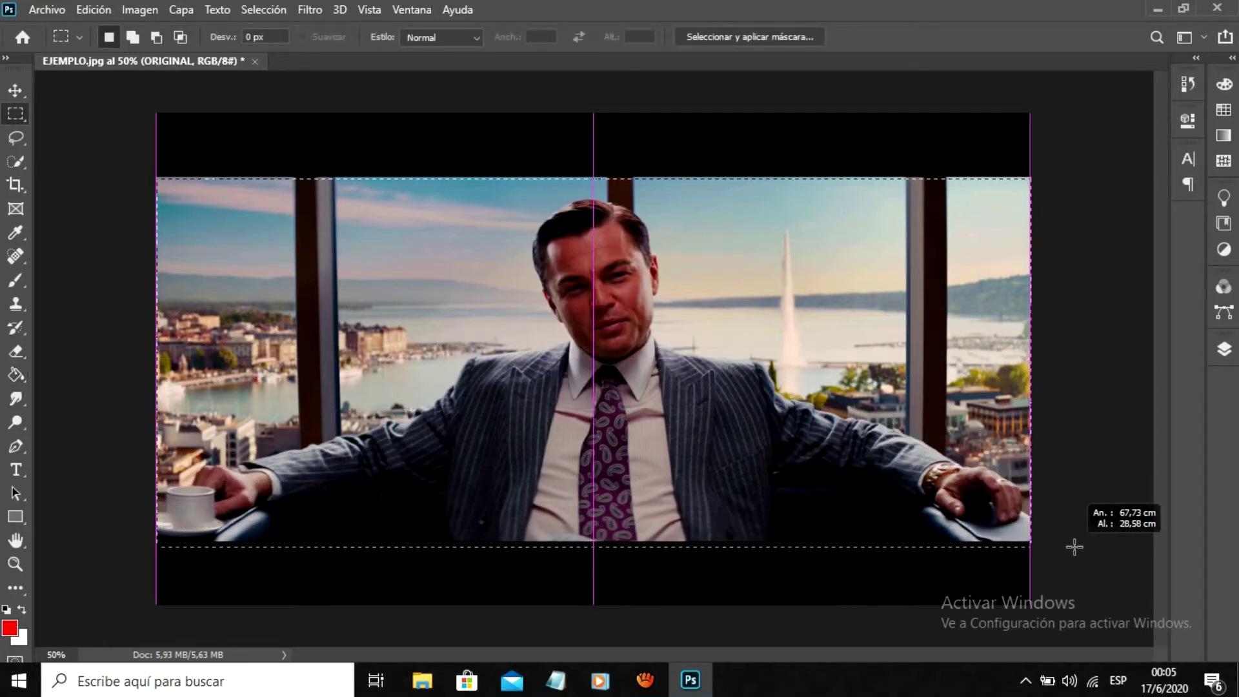
{"action": "left_click_drag", "start_coordinate": [1091, 537], "coordinate": [1095, 539]}
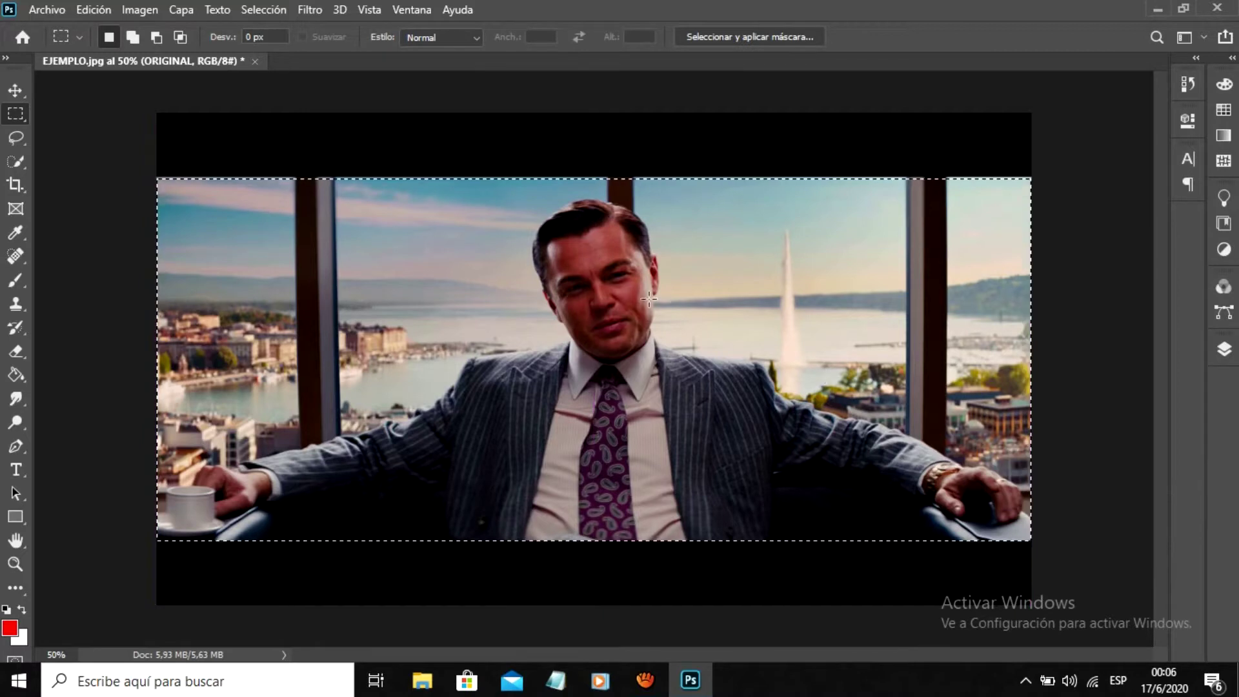
{"action": "left_click", "coordinate": [140, 10]}
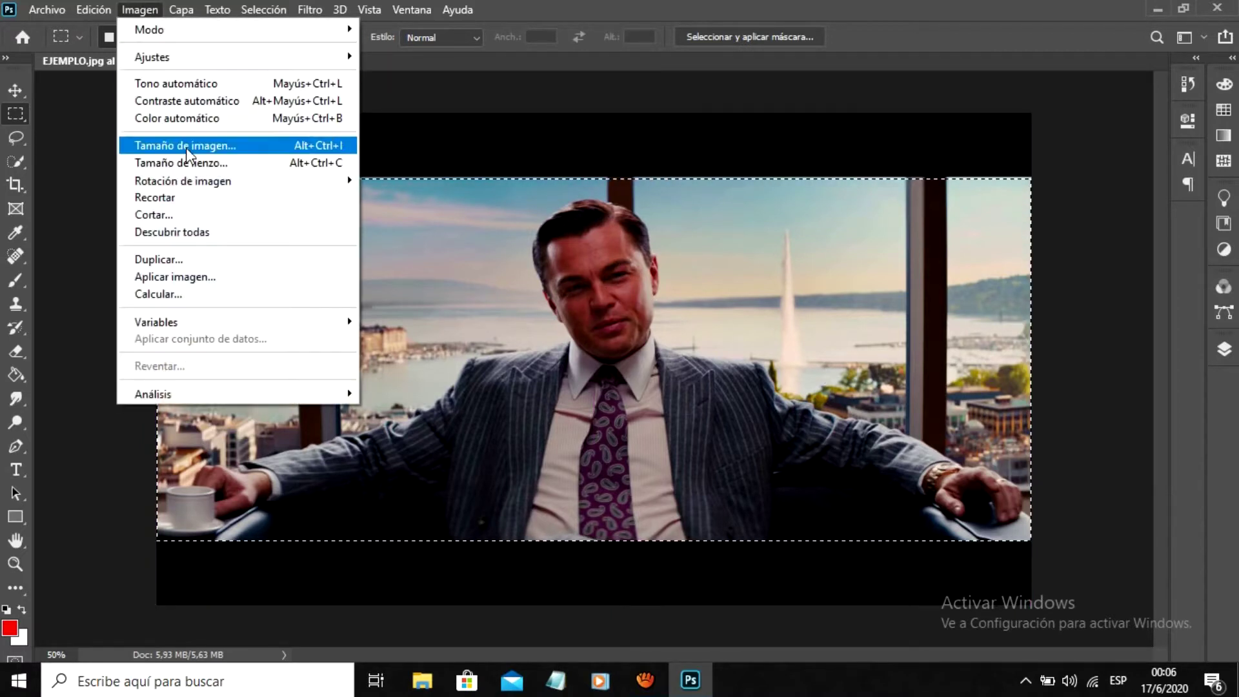
{"action": "left_click", "coordinate": [187, 203]}
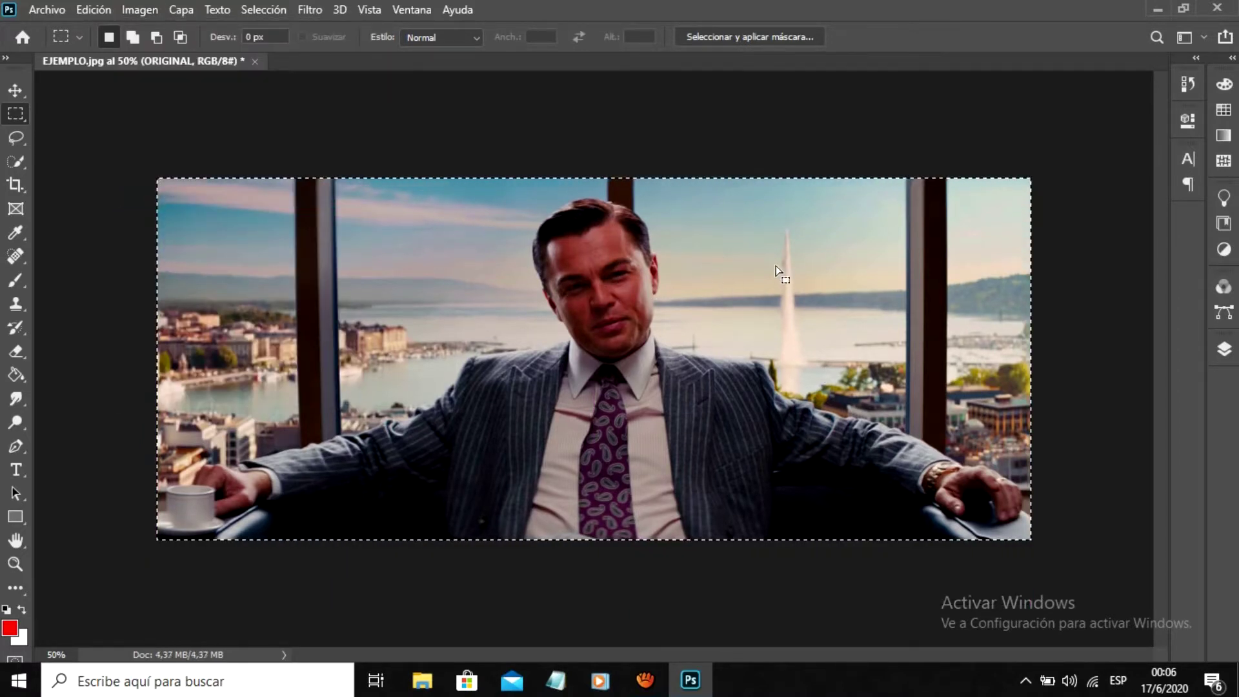
{"action": "key", "text": "ctrl+d"}
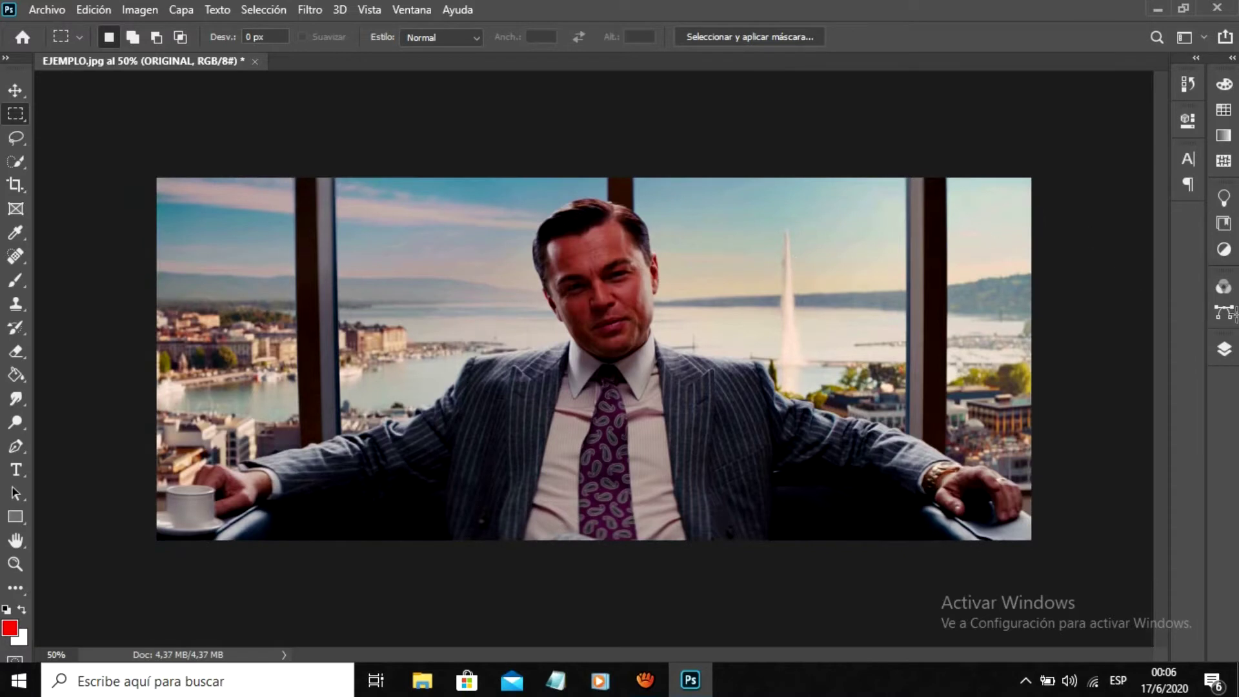
{"action": "left_click", "coordinate": [1224, 350]}
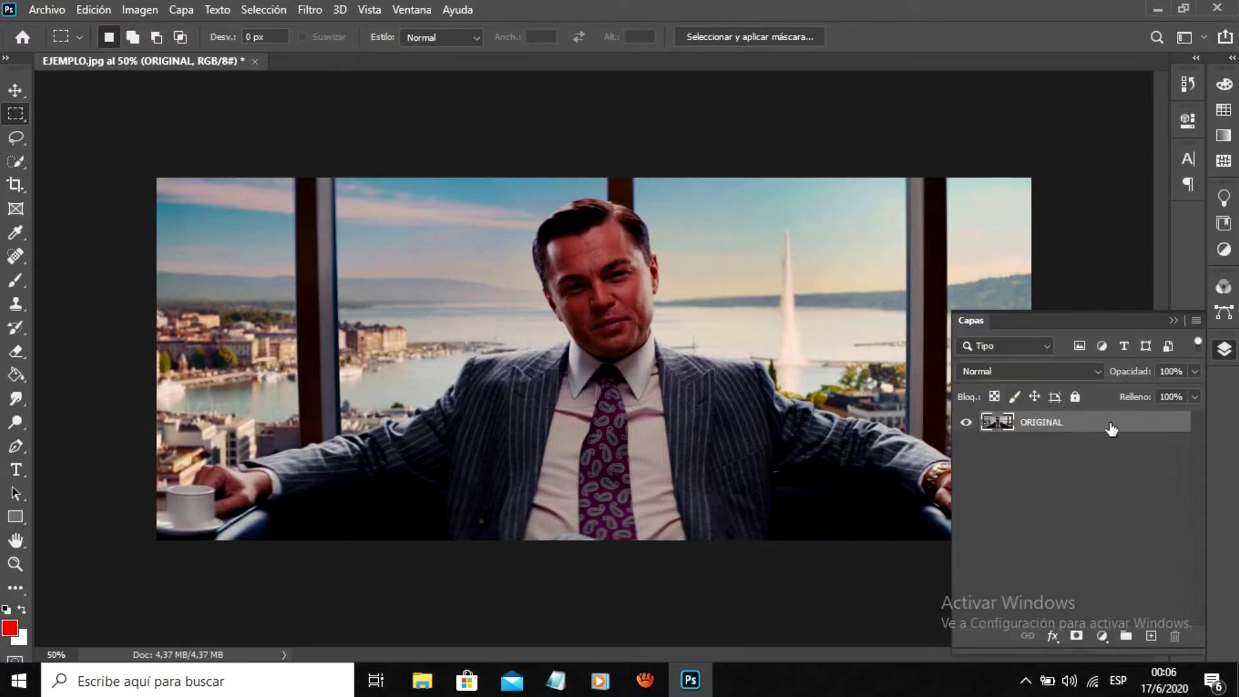
- Duplicate the ORIGINAL layer and name the copy RECORTE
{"action": "key", "text": "ctrl+j"}
{"action": "double_click", "coordinate": [1072, 422]}
{"action": "type", "text": "RECORTE"}
{"action": "key", "text": "Return"}
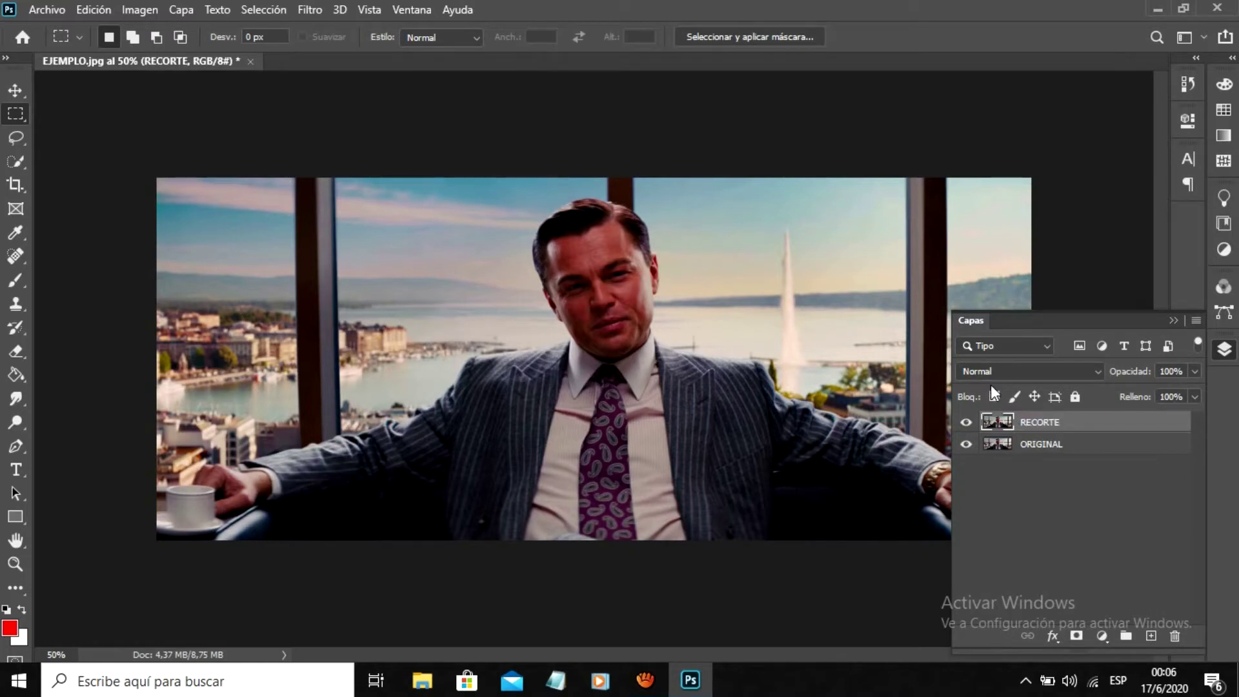
{"action": "left_click", "coordinate": [1173, 321]}
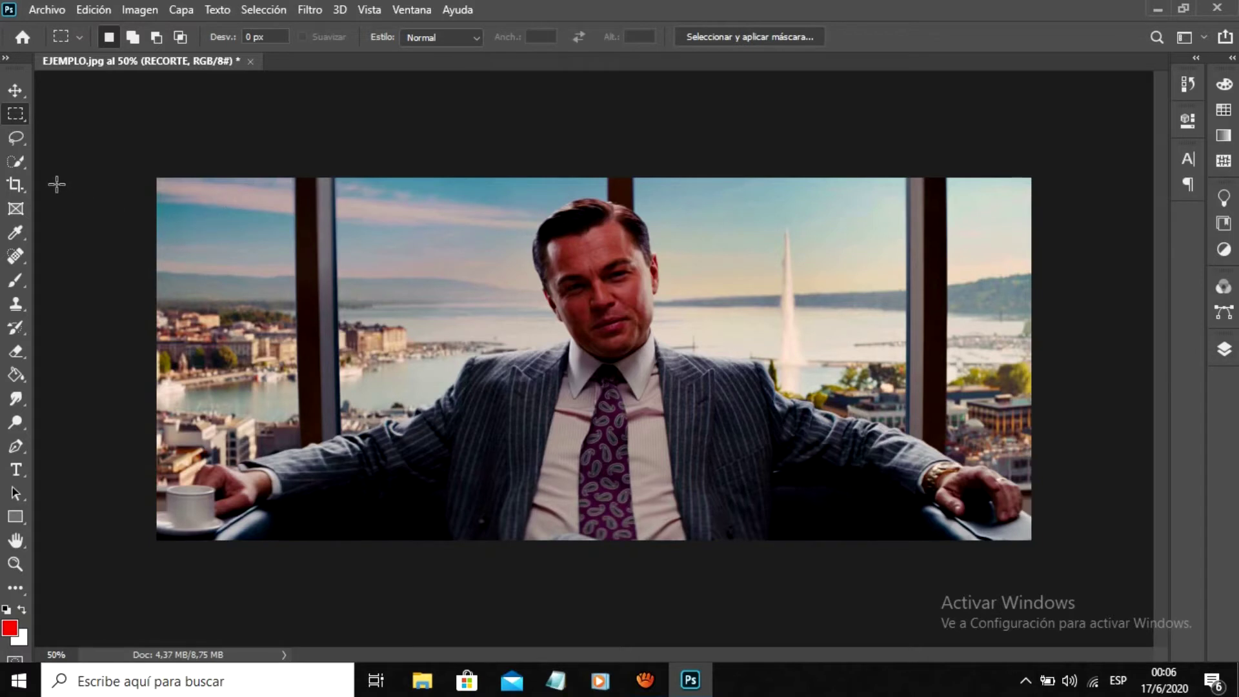
{"action": "left_click", "coordinate": [22, 161]}
- Switch from the quick selection tools to the Pen tool
{"action": "right_click", "coordinate": [19, 164]}
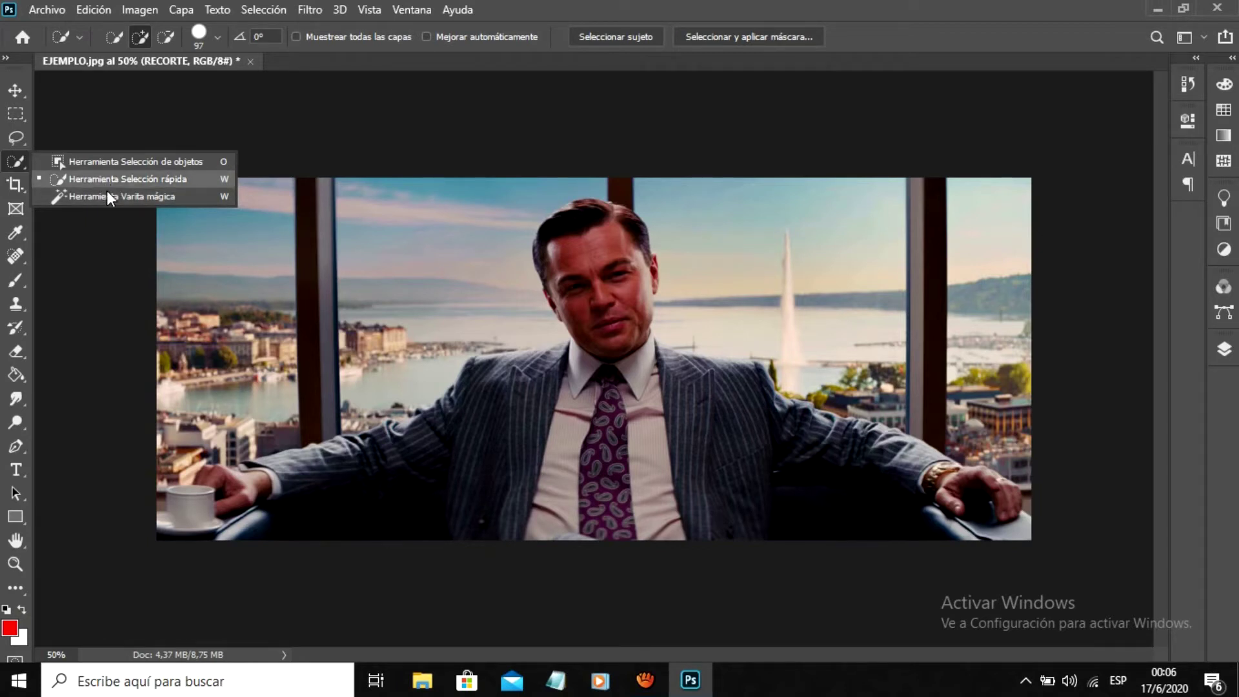
{"action": "left_click", "coordinate": [19, 161]}
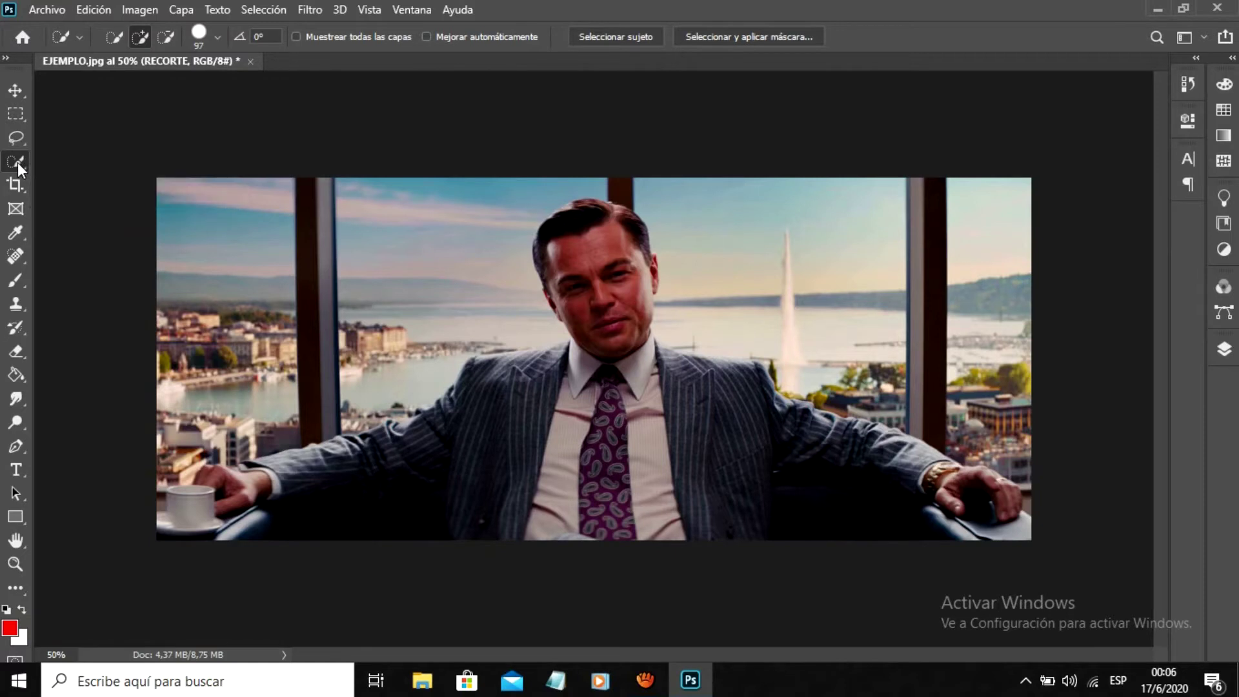
{"action": "left_click", "coordinate": [17, 447]}
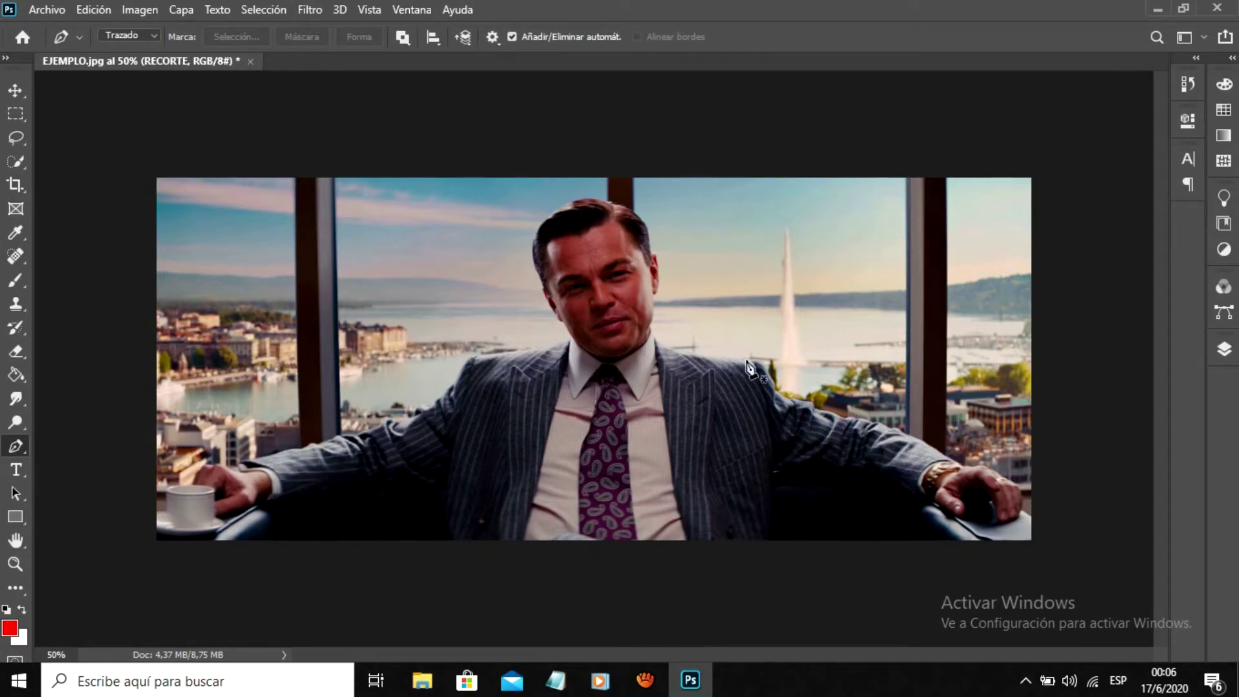
{"action": "left_click", "coordinate": [1225, 348]}
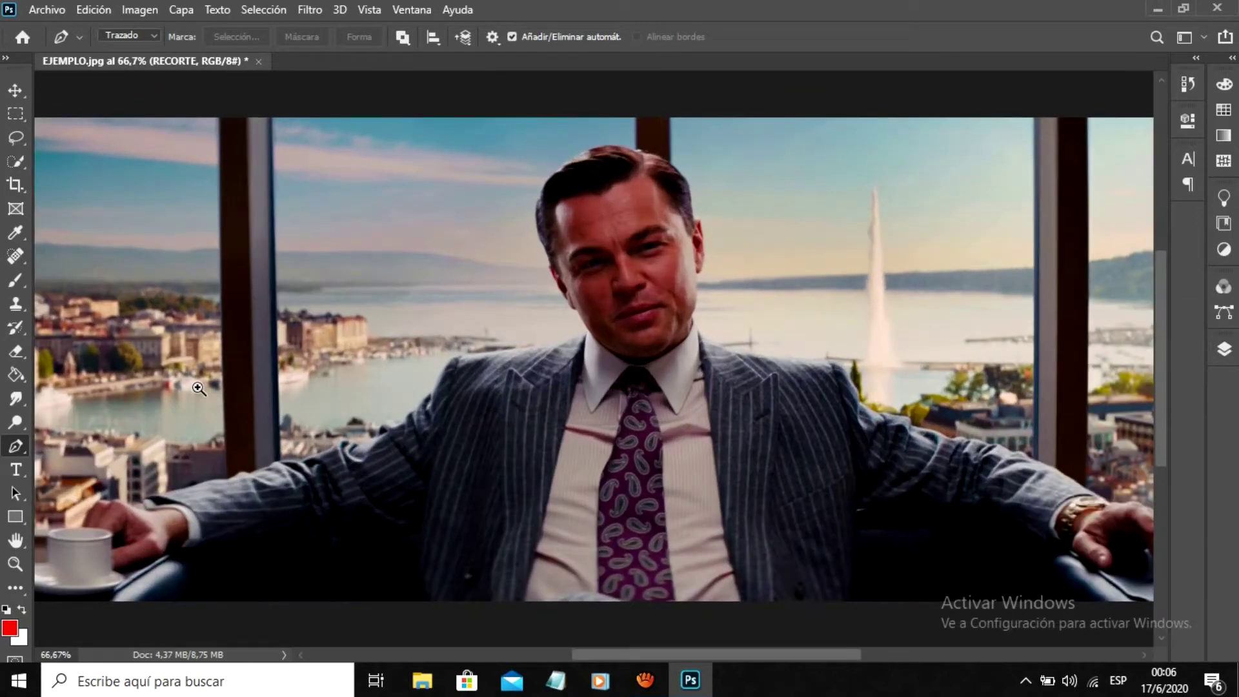
- Zoom in on the coffee cup and hand and place the first anchor beside the saucer
{"action": "scroll", "coordinate": [200, 394], "scroll_direction": "up", "scroll_amount": 3}
{"action": "mouse_move", "coordinate": [171, 460]}
{"action": "left_mouse_down"}
{"action": "mouse_move", "coordinate": [633, 237]}
{"action": "mouse_move", "coordinate": [537, 173]}
{"action": "left_mouse_up"}
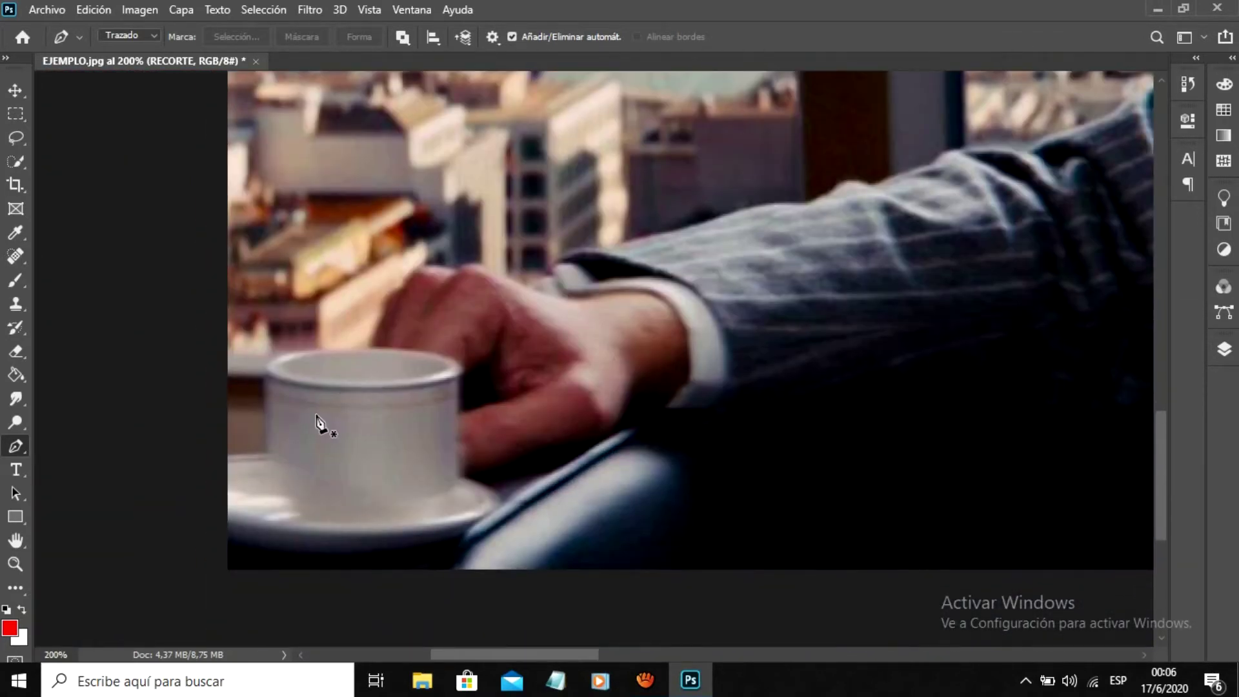
{"action": "scroll", "coordinate": [247, 409], "scroll_direction": "up", "scroll_amount": 2}
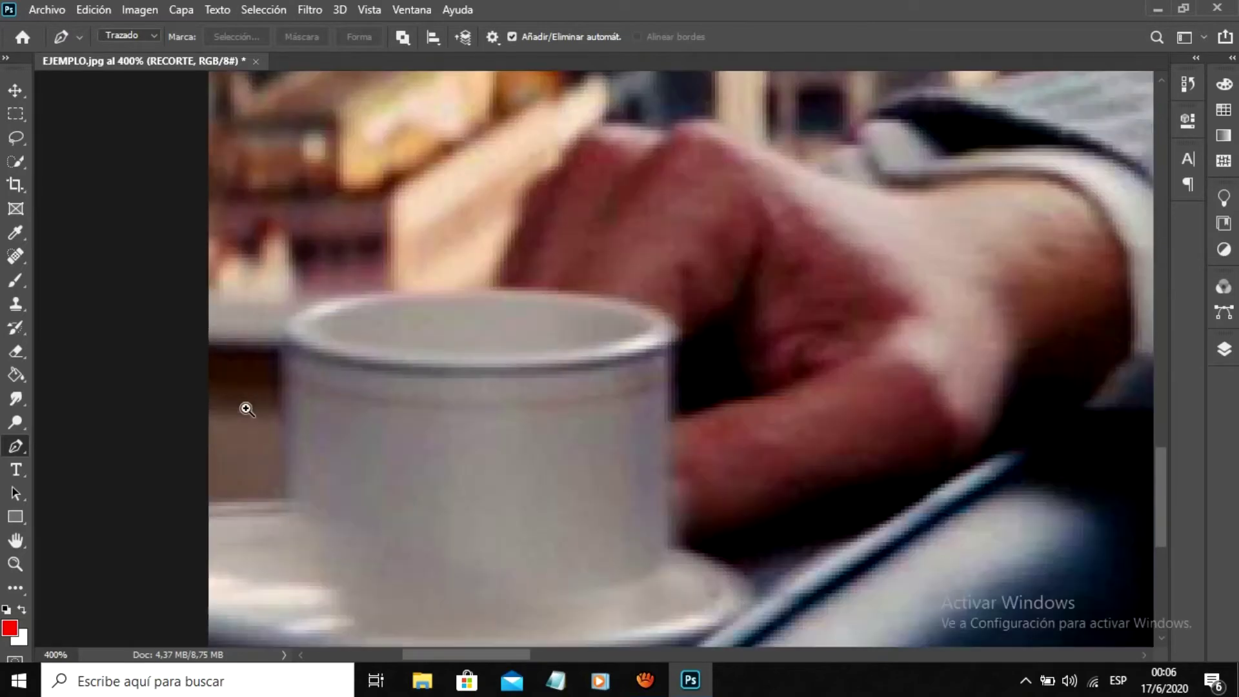
{"action": "right_click", "coordinate": [10, 444]}
{"action": "left_click", "coordinate": [13, 442]}
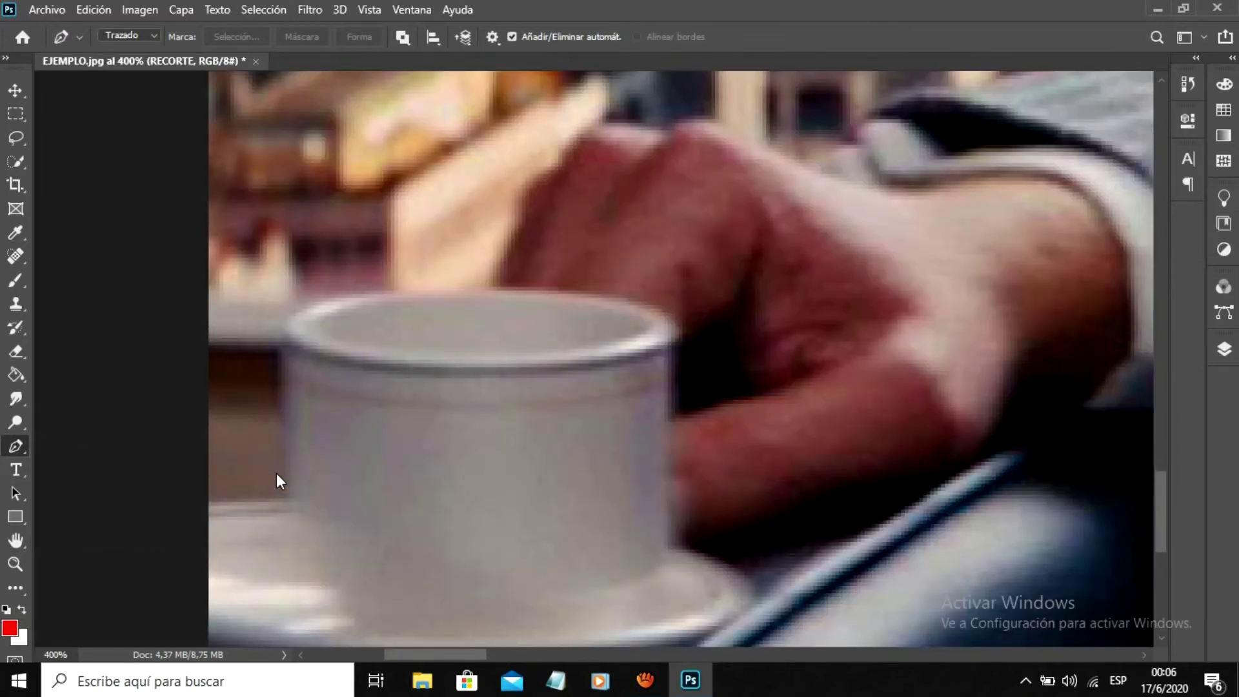
{"action": "scroll", "coordinate": [278, 482], "scroll_direction": "up", "scroll_amount": 1}
{"action": "scroll", "coordinate": [277, 477], "scroll_direction": "up", "scroll_amount": 1}
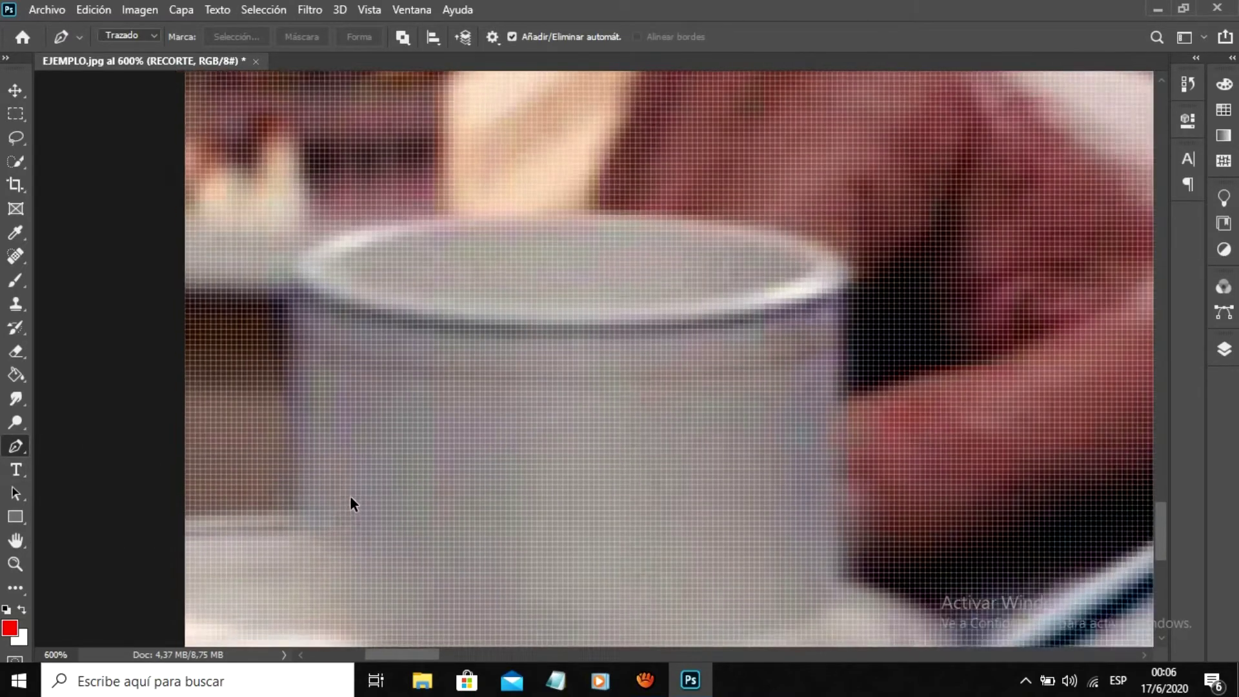
{"action": "scroll", "coordinate": [350, 503], "scroll_direction": "down", "scroll_amount": 1}
{"action": "scroll", "coordinate": [341, 514], "scroll_direction": "down", "scroll_amount": 1}
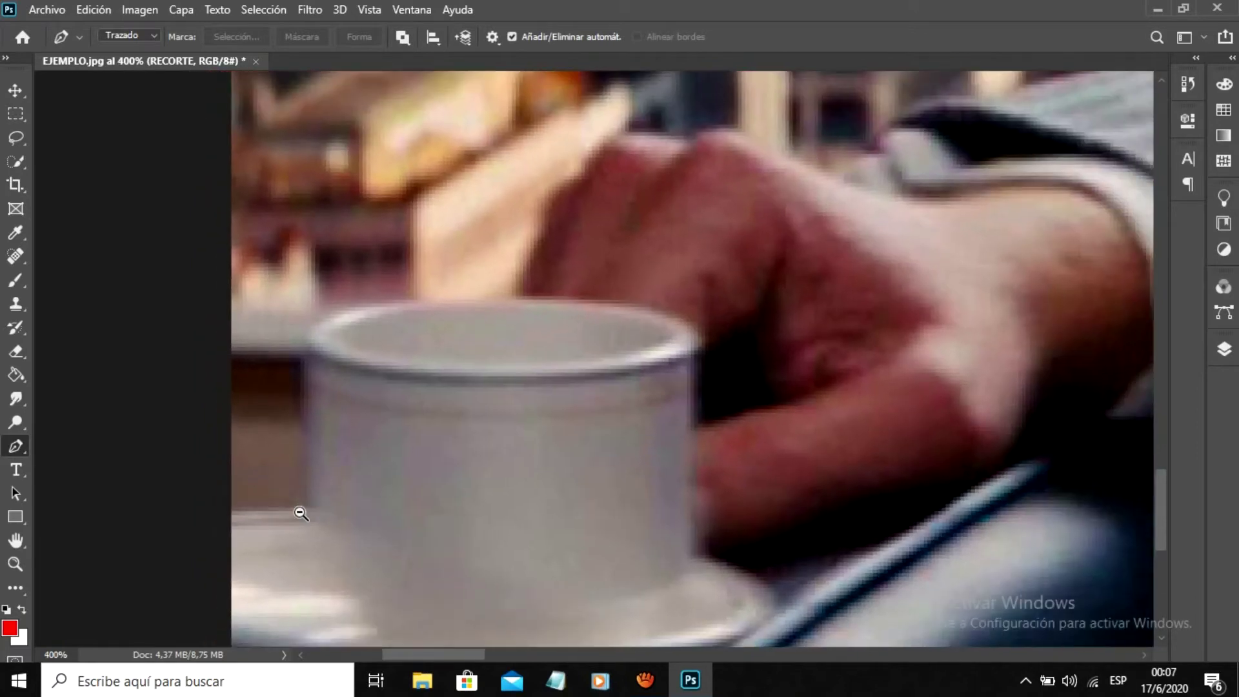
{"action": "left_click", "coordinate": [228, 511]}
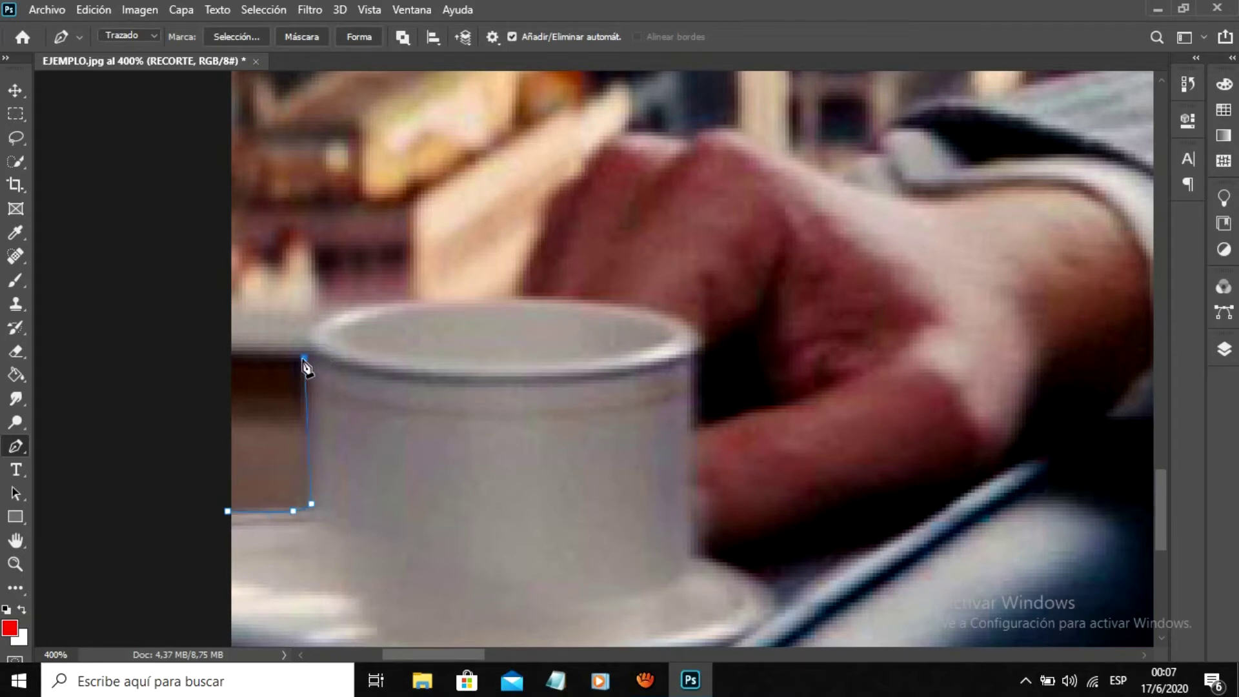
- Trace the path up the cup's side and rim, along the finger tops to the cuff
{"action": "left_click", "coordinate": [443, 299]}
{"action": "left_click_drag", "start_coordinate": [563, 277], "coordinate": [537, 278]}
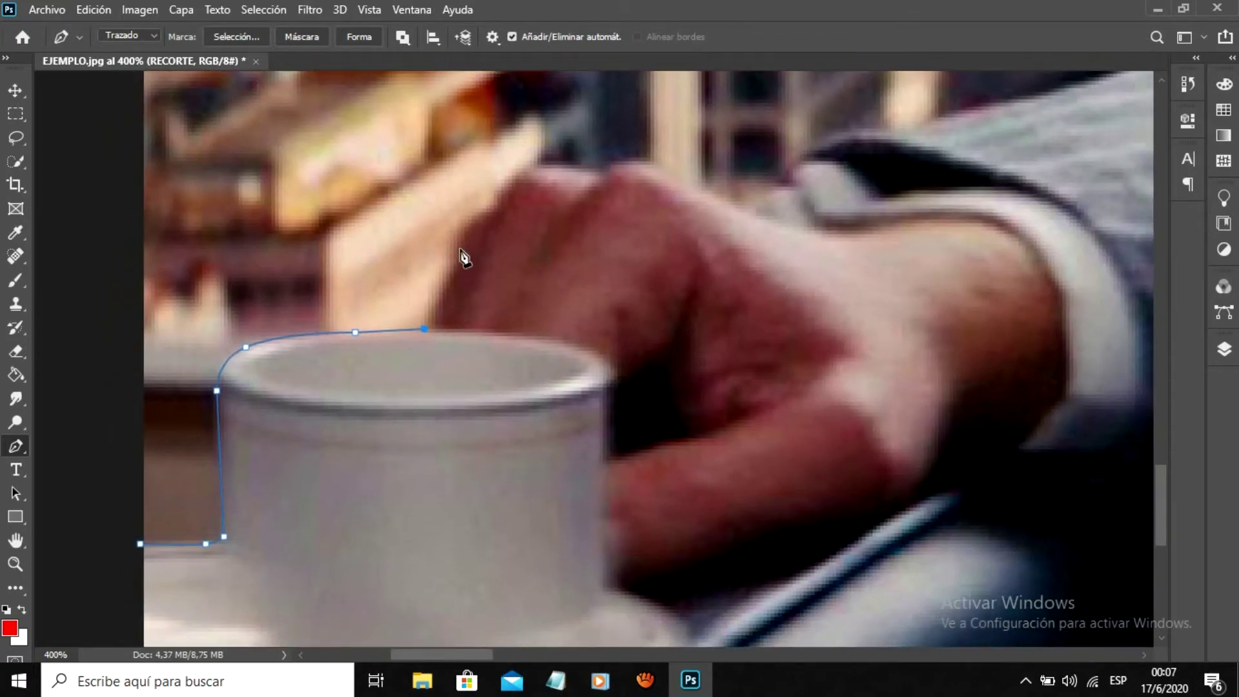
{"action": "left_click", "coordinate": [497, 211]}
{"action": "left_click_drag", "start_coordinate": [483, 238], "coordinate": [469, 234]}
{"action": "left_click", "coordinate": [516, 172]}
{"action": "left_click", "coordinate": [567, 168]}
{"action": "left_click", "coordinate": [603, 172]}
{"action": "left_click", "coordinate": [691, 187]}
{"action": "left_click_drag", "start_coordinate": [639, 173], "coordinate": [637, 161]}
{"action": "left_click", "coordinate": [752, 212]}
{"action": "left_click", "coordinate": [789, 184]}
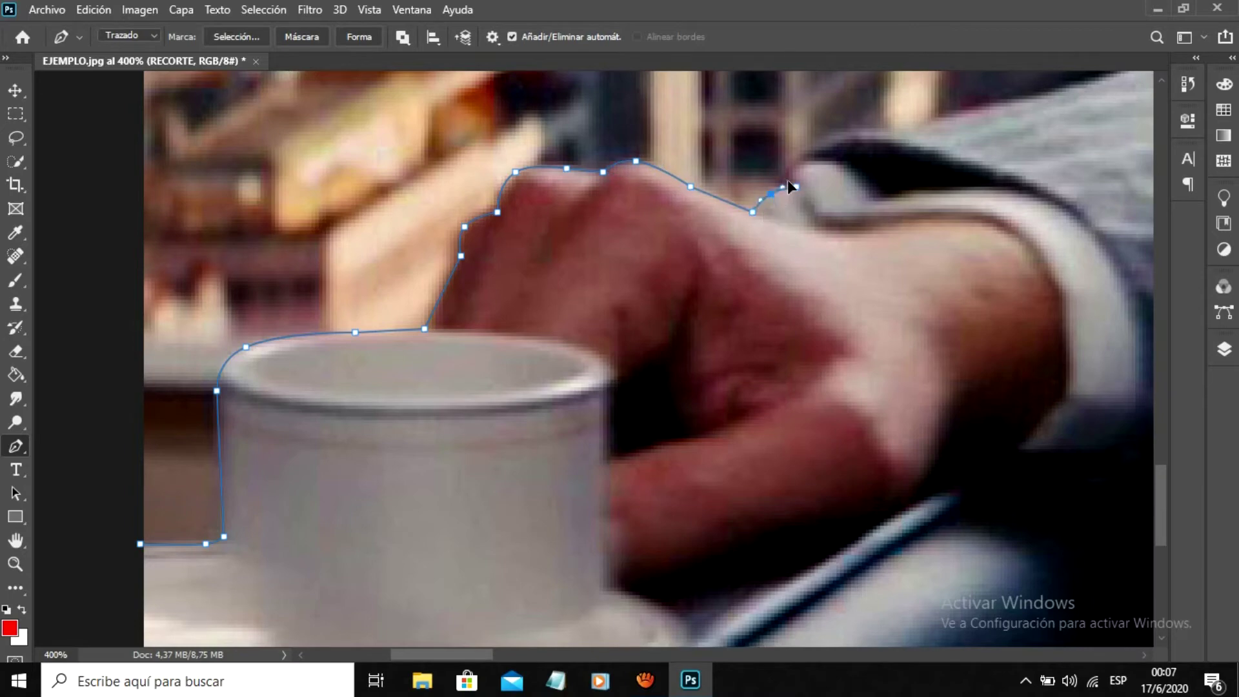
{"action": "left_click", "coordinate": [801, 153]}
- Continue the path along the sleeve top and around the sleeve fold
{"action": "mouse_move", "coordinate": [871, 141]}
{"action": "left_mouse_down"}
{"action": "mouse_move", "coordinate": [652, 213]}
{"action": "mouse_move", "coordinate": [310, 278]}
{"action": "left_mouse_up"}
{"action": "left_click", "coordinate": [642, 205]}
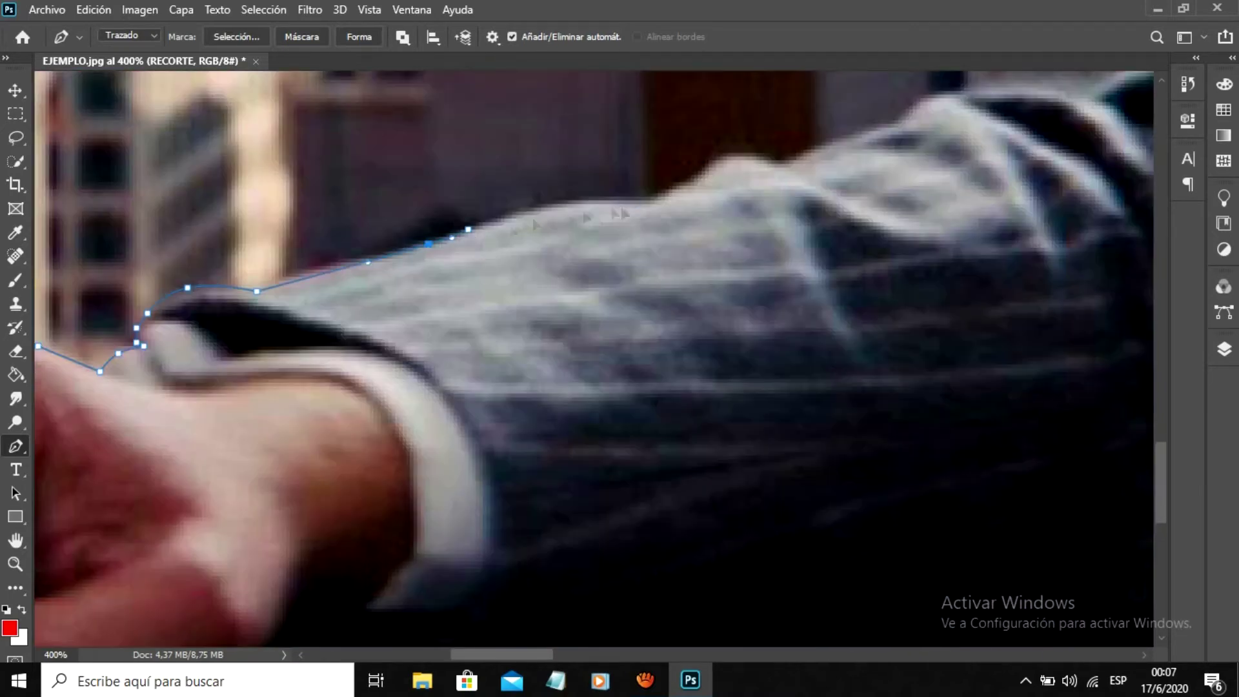
{"action": "left_click_drag", "start_coordinate": [368, 245], "coordinate": [39, 322]}
{"action": "left_click", "coordinate": [477, 229]}
{"action": "mouse_move", "coordinate": [477, 229]}
{"action": "left_mouse_down"}
{"action": "mouse_move", "coordinate": [263, 327]}
{"action": "mouse_move", "coordinate": [319, 359]}
{"action": "left_mouse_up"}
{"action": "left_click", "coordinate": [429, 277]}
{"action": "left_click", "coordinate": [553, 207]}
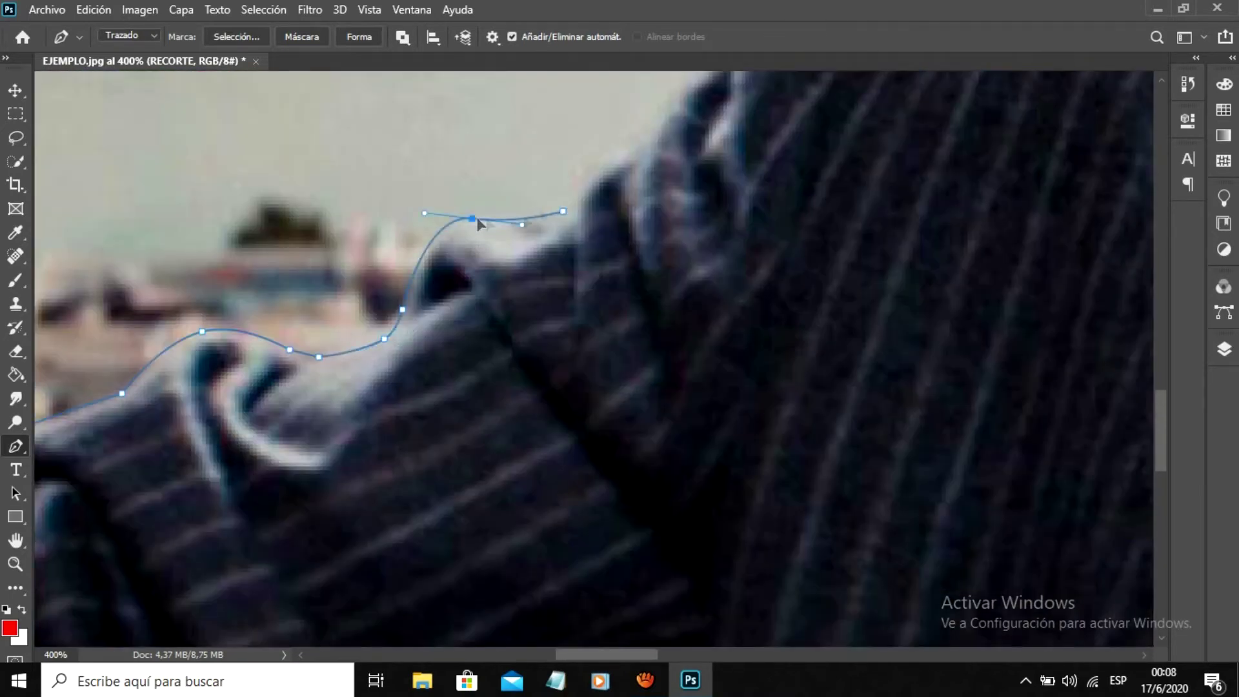
{"action": "left_click_drag", "start_coordinate": [553, 207], "coordinate": [403, 246]}
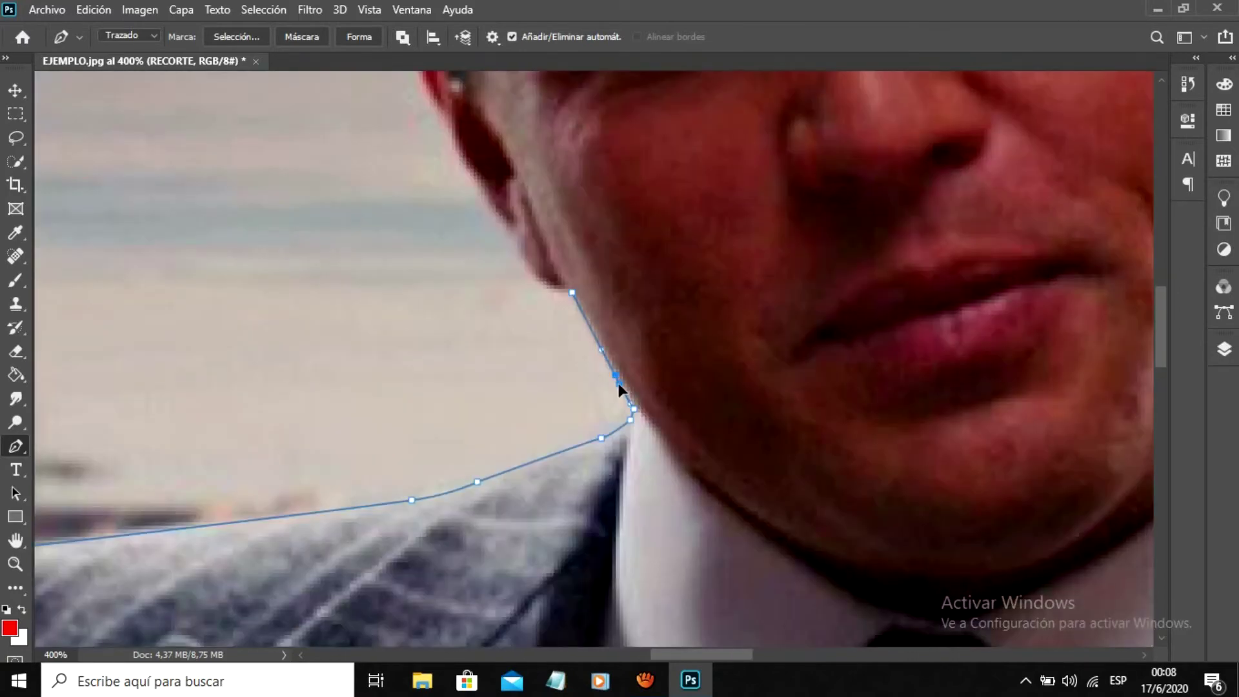
- Trace the collar, jawline, side of the head, hairline and around the ear
{"action": "left_click", "coordinate": [685, 543]}
{"action": "left_click", "coordinate": [626, 426]}
{"action": "left_click", "coordinate": [593, 420]}
{"action": "left_click", "coordinate": [558, 386]}
{"action": "left_click", "coordinate": [557, 357]}
{"action": "left_click_drag", "start_coordinate": [426, 110], "coordinate": [479, 263]}
{"action": "left_click_drag", "start_coordinate": [478, 193], "coordinate": [516, 361]}
{"action": "left_click_drag", "start_coordinate": [517, 161], "coordinate": [555, 362]}
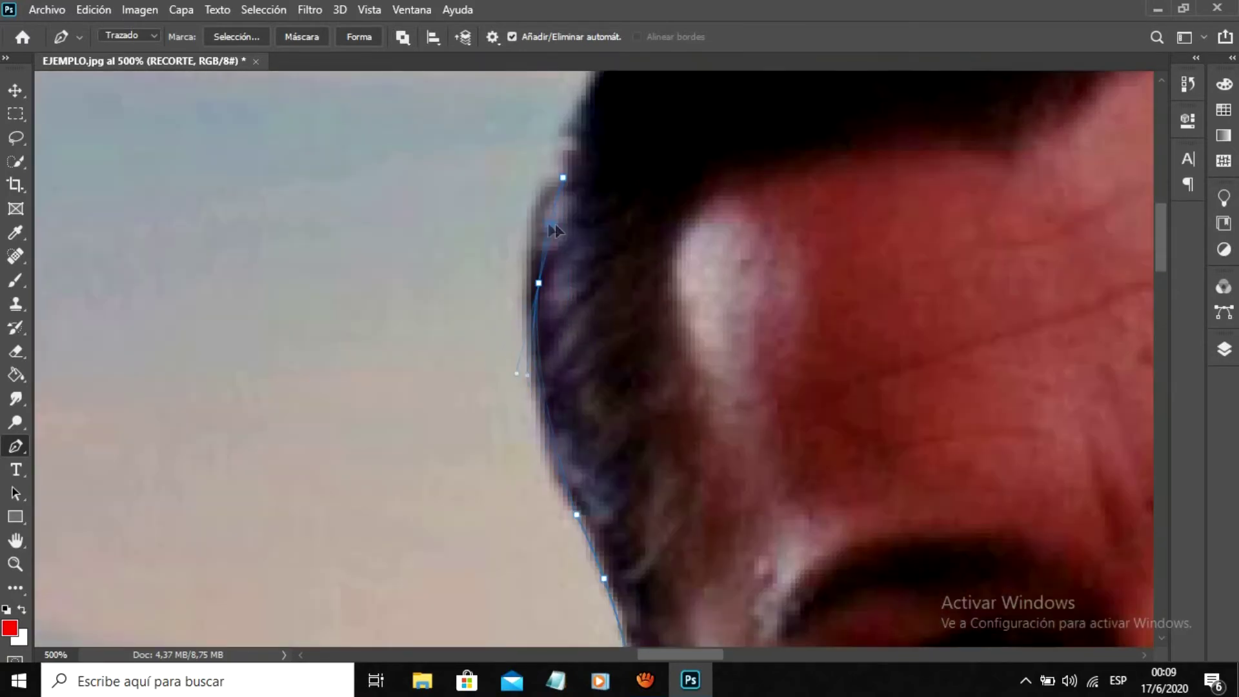
{"action": "left_click_drag", "start_coordinate": [568, 197], "coordinate": [448, 421]}
{"action": "left_click_drag", "start_coordinate": [448, 194], "coordinate": [452, 452]}
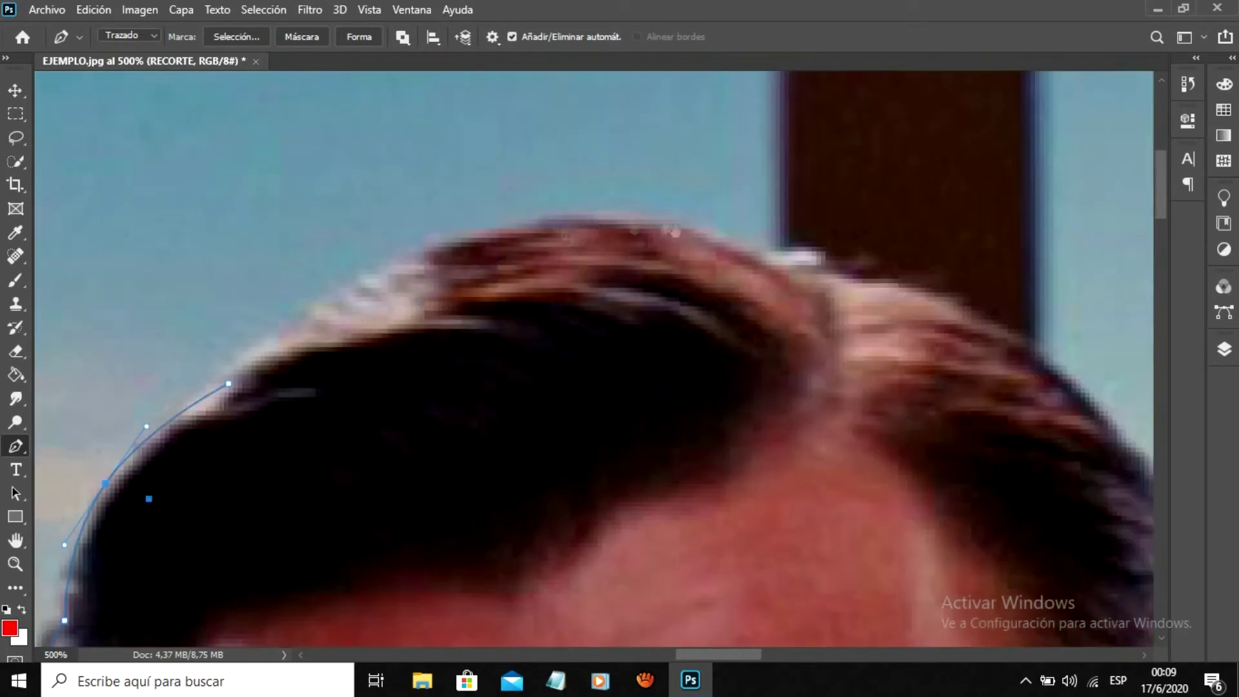
{"action": "left_click", "coordinate": [257, 170]}
{"action": "left_click", "coordinate": [367, 195]}
{"action": "left_click_drag", "start_coordinate": [384, 419], "coordinate": [413, 194]}
{"action": "left_click", "coordinate": [415, 346]}
{"action": "left_click", "coordinate": [471, 346]}
{"action": "left_click", "coordinate": [490, 409]}
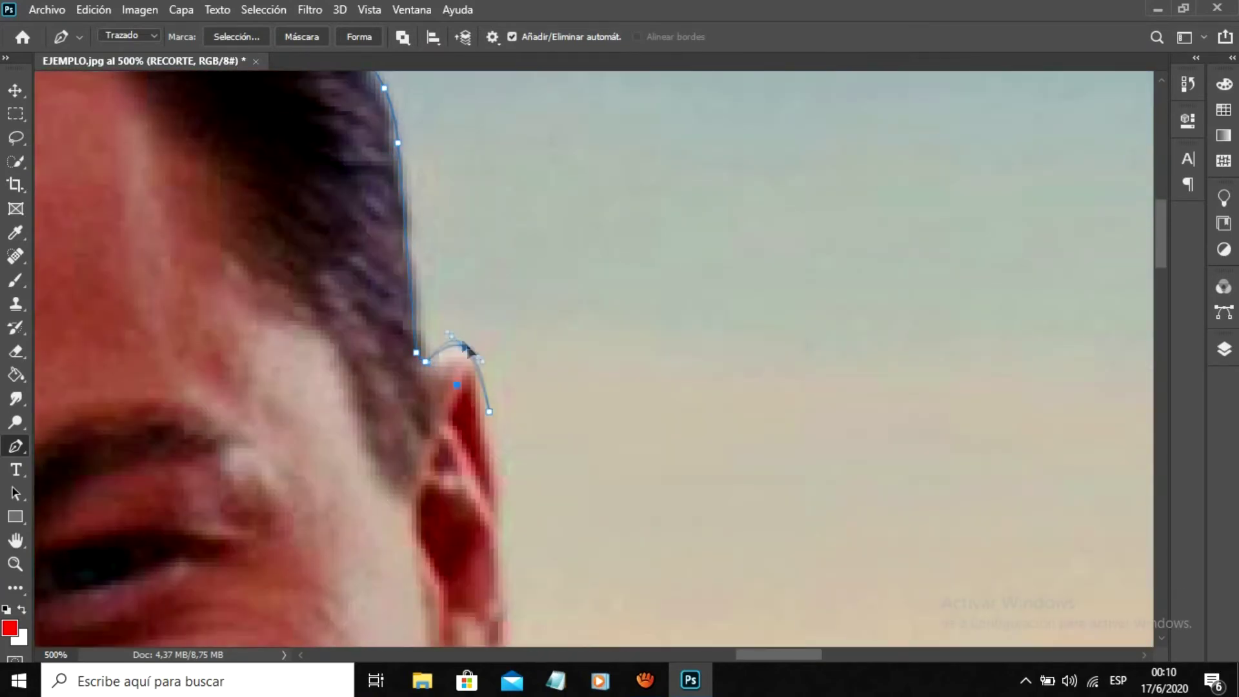
{"action": "left_click_drag", "start_coordinate": [490, 410], "coordinate": [496, 212]}
{"action": "left_click", "coordinate": [465, 568]}
- Carry the path down the neck and along the shoulder edge
{"action": "left_click_drag", "start_coordinate": [455, 575], "coordinate": [452, 168]}
{"action": "left_click", "coordinate": [413, 403]}
{"action": "left_click_drag", "start_coordinate": [413, 402], "coordinate": [247, 271]}
{"action": "left_click", "coordinate": [276, 409]}
{"action": "left_click_drag", "start_coordinate": [276, 409], "coordinate": [360, 194]}
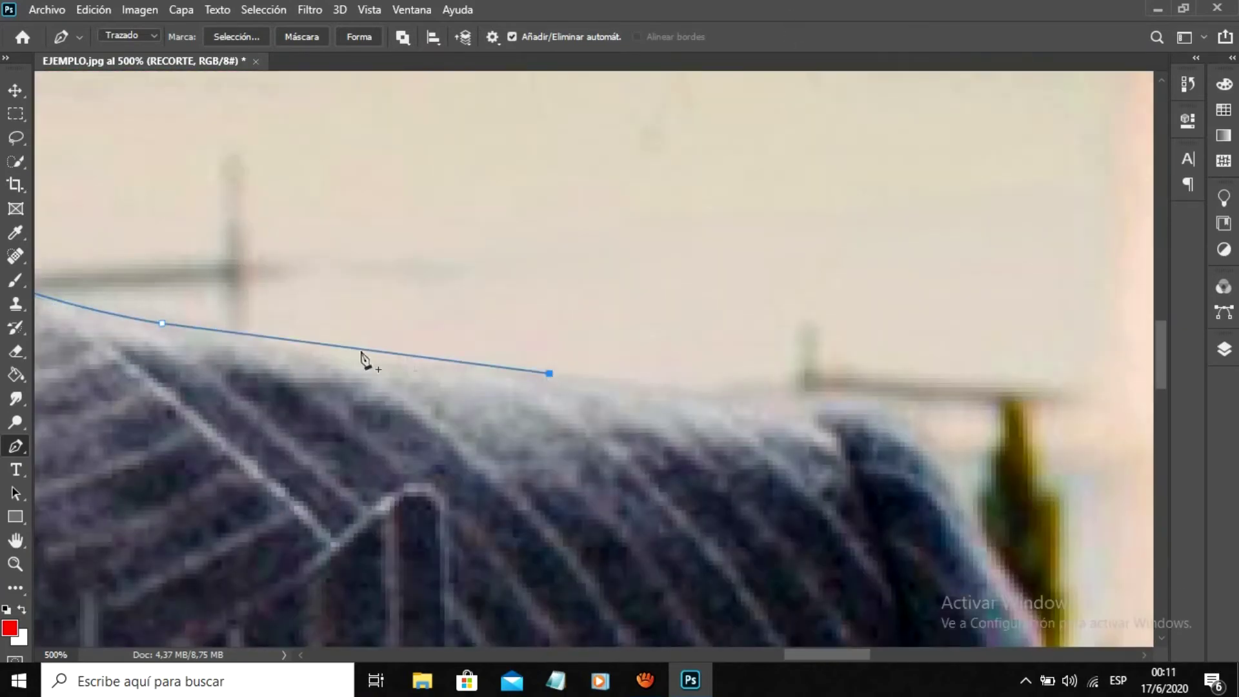
{"action": "left_click", "coordinate": [664, 256]}
{"action": "left_click_drag", "start_coordinate": [665, 257], "coordinate": [374, 193]}
{"action": "left_click_drag", "start_coordinate": [451, 388], "coordinate": [239, 310]}
{"action": "left_click", "coordinate": [325, 191]}
{"action": "left_click", "coordinate": [497, 268]}
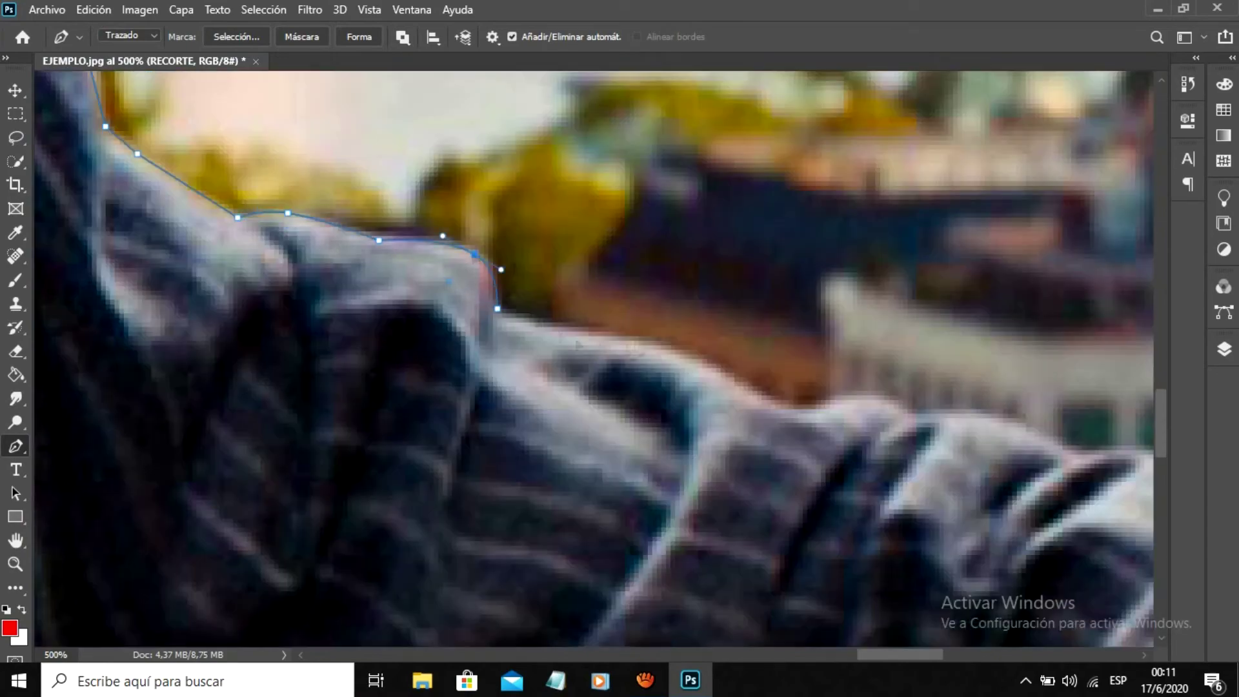
{"action": "mouse_move", "coordinate": [412, 238]}
{"action": "left_mouse_down"}
{"action": "mouse_move", "coordinate": [345, 282]}
{"action": "mouse_move", "coordinate": [194, 213]}
{"action": "left_mouse_up"}
- Run the path down the arm and around the hand to below the photo
{"action": "left_click", "coordinate": [375, 269]}
{"action": "left_click_drag", "start_coordinate": [387, 271], "coordinate": [194, 193]}
{"action": "left_click", "coordinate": [568, 362]}
{"action": "mouse_move", "coordinate": [581, 361]}
{"action": "left_mouse_down"}
{"action": "mouse_move", "coordinate": [322, 194]}
{"action": "mouse_move", "coordinate": [194, 129]}
{"action": "left_mouse_up"}
{"action": "left_click", "coordinate": [385, 231]}
{"action": "left_click", "coordinate": [510, 316]}
{"action": "left_click_drag", "start_coordinate": [517, 322], "coordinate": [258, 97]}
{"action": "left_click", "coordinate": [603, 420]}
- Close the path, turn it into an unfeathered selection, and copy the man onto Capa 1
{"action": "left_click", "coordinate": [692, 443]}
{"action": "key", "text": "ctrl+minus"}
{"action": "key", "text": "ctrl+minus"}
{"action": "key", "text": "ctrl+minus"}
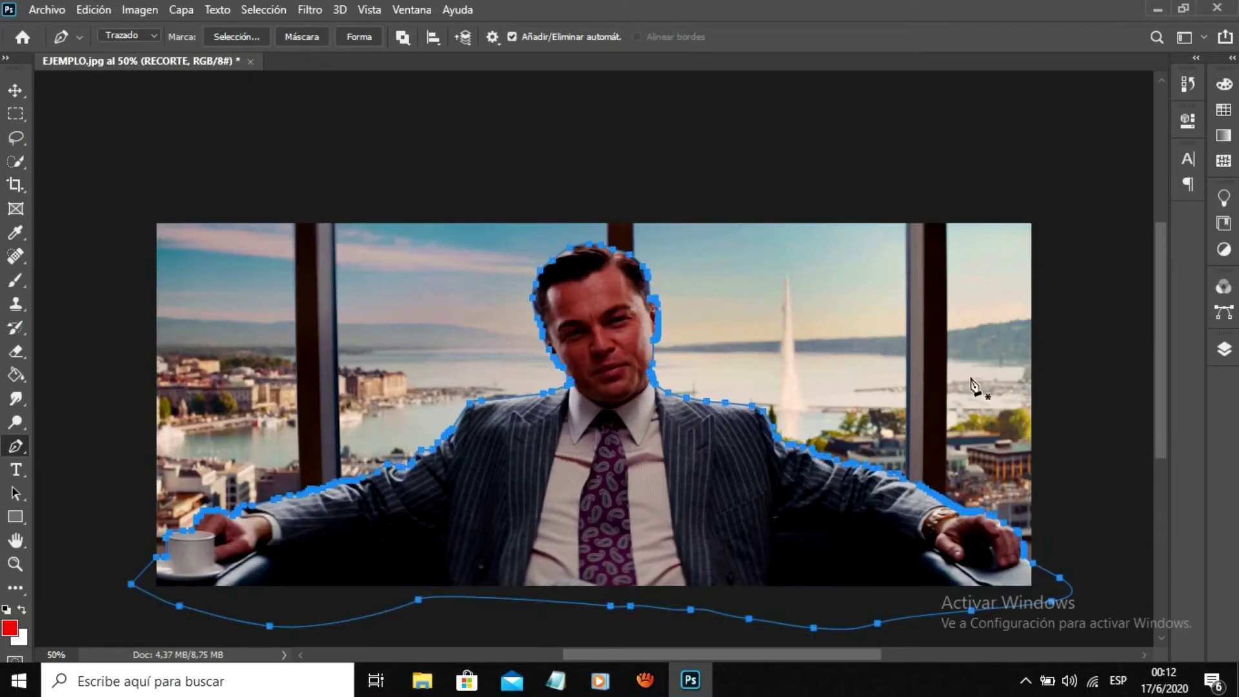
{"action": "left_click", "coordinate": [1224, 349]}
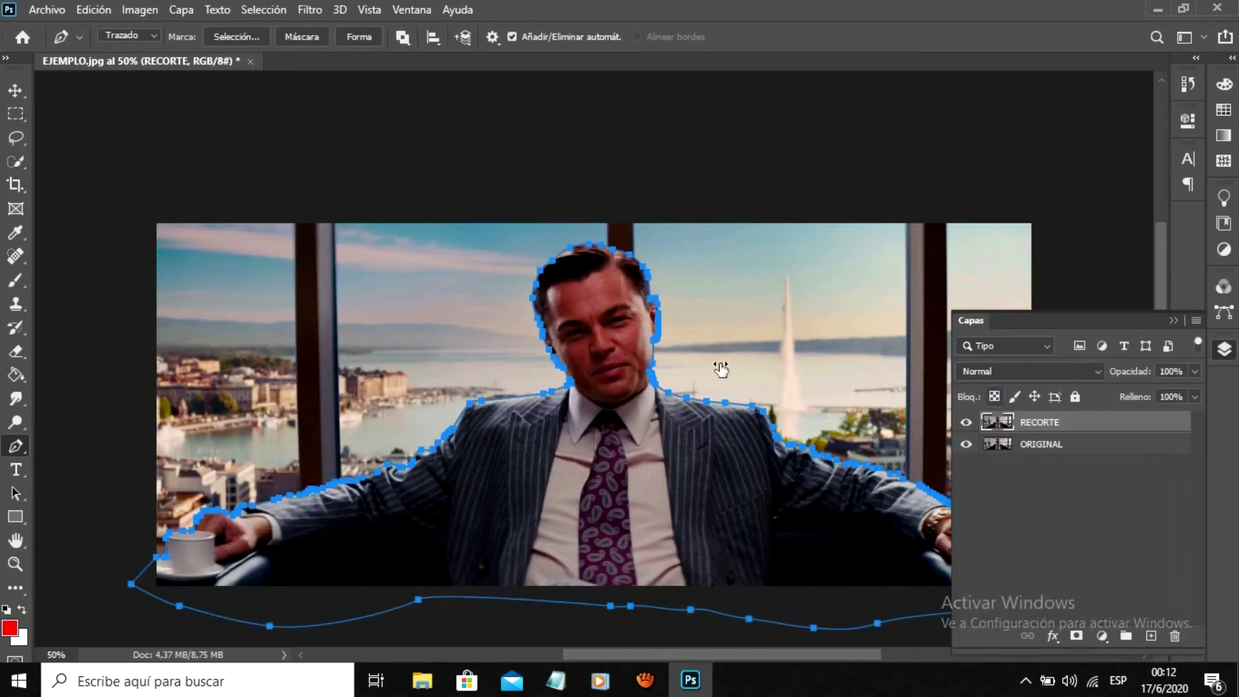
{"action": "right_click", "coordinate": [657, 347]}
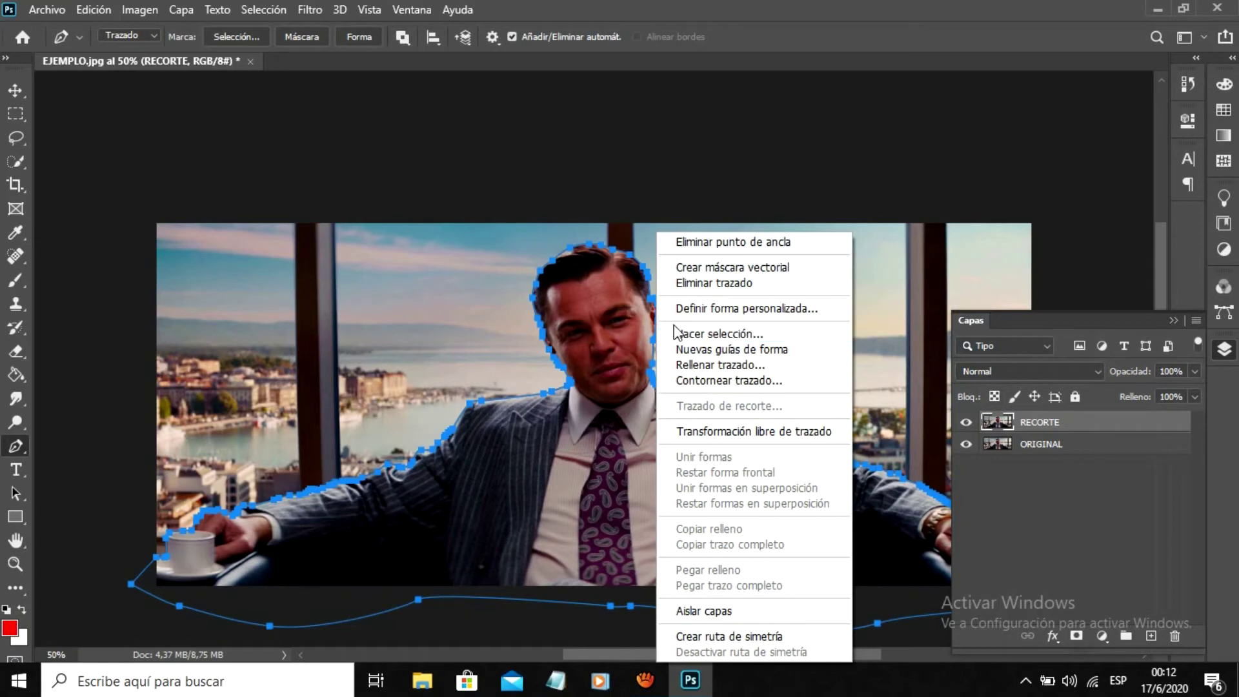
{"action": "left_click", "coordinate": [749, 333]}
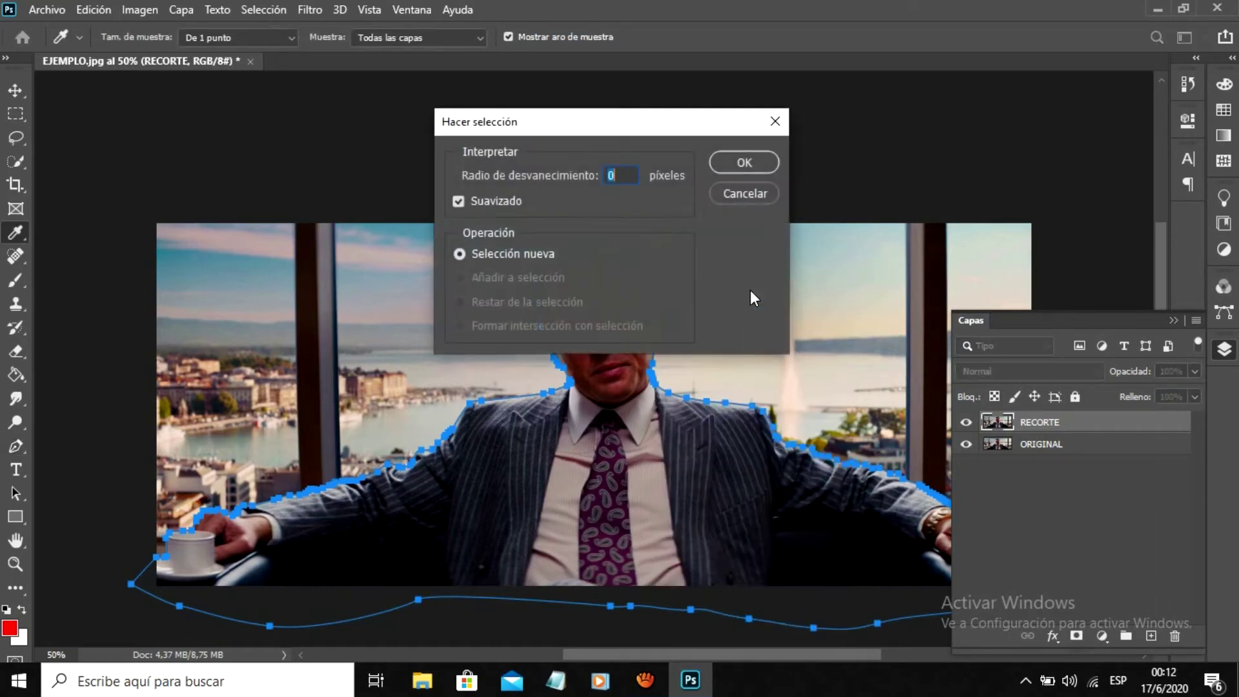
{"action": "left_click", "coordinate": [754, 158]}
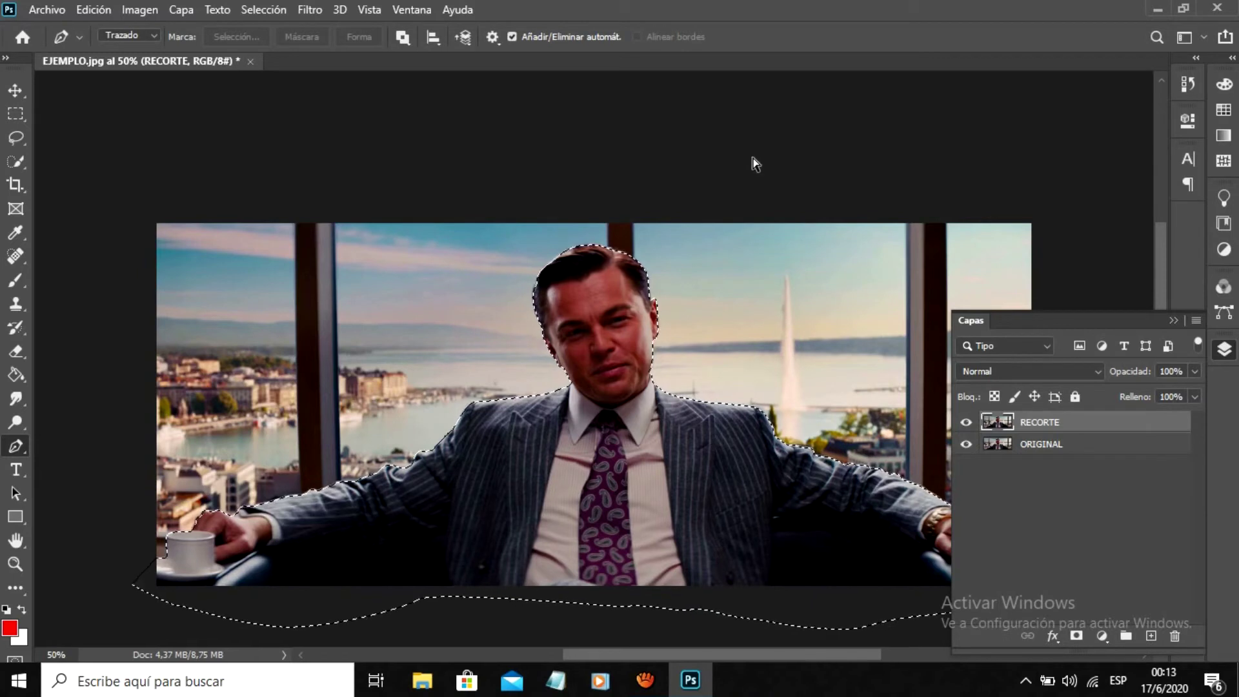
{"action": "key", "text": "ctrl+j"}
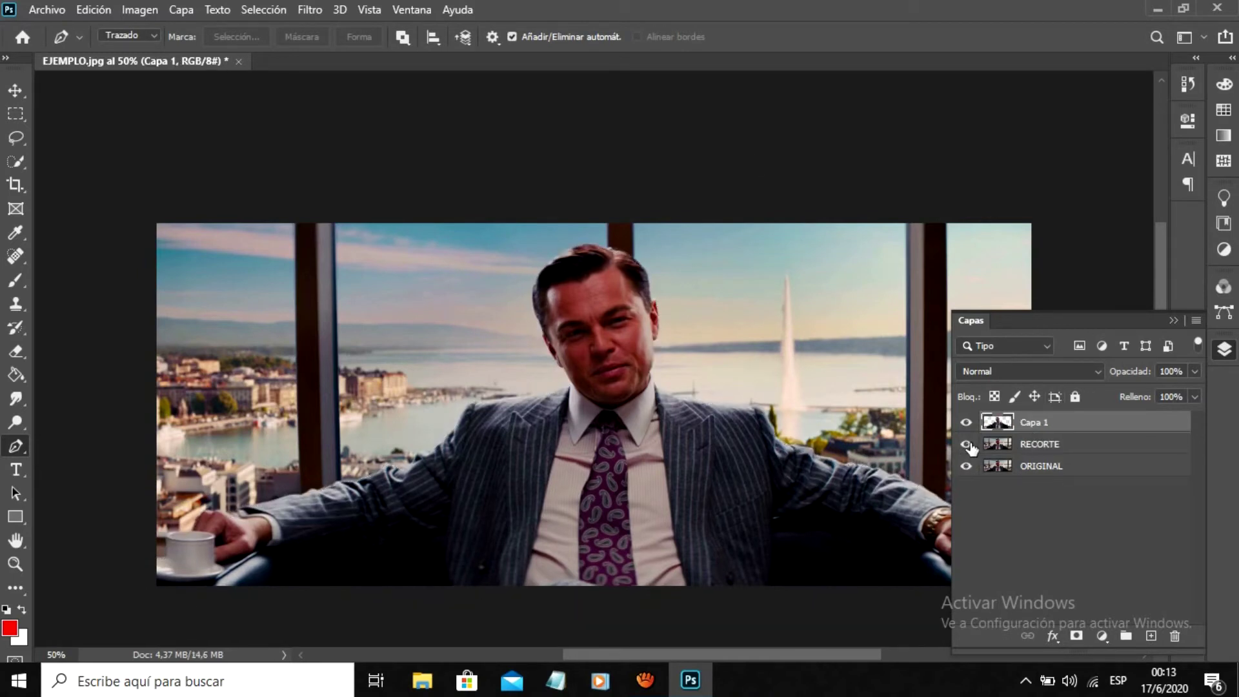
{"action": "left_click", "coordinate": [966, 444]}
{"action": "key", "text": "m"}
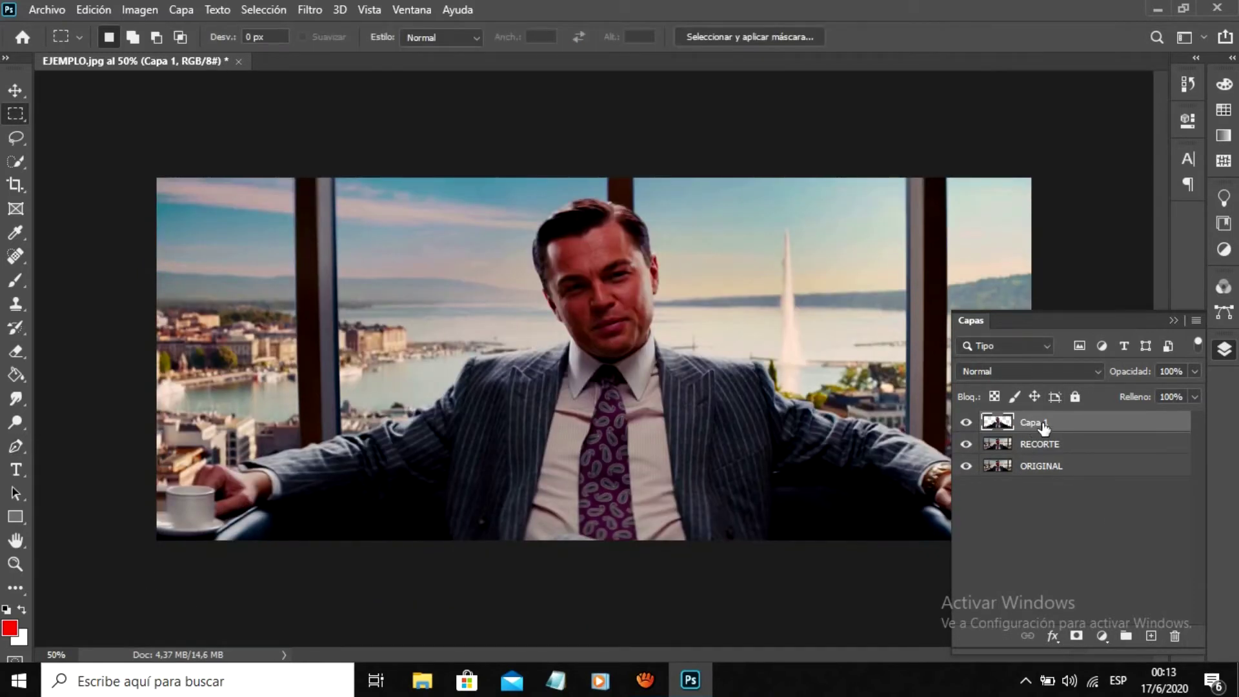
- Load Capa 1's silhouette and in Select and Mask set Radius 1 px, Smooth 27, output as a new layer
{"action": "left_click", "coordinate": [1007, 425], "text": "ctrl"}
{"action": "left_click", "coordinate": [764, 37]}
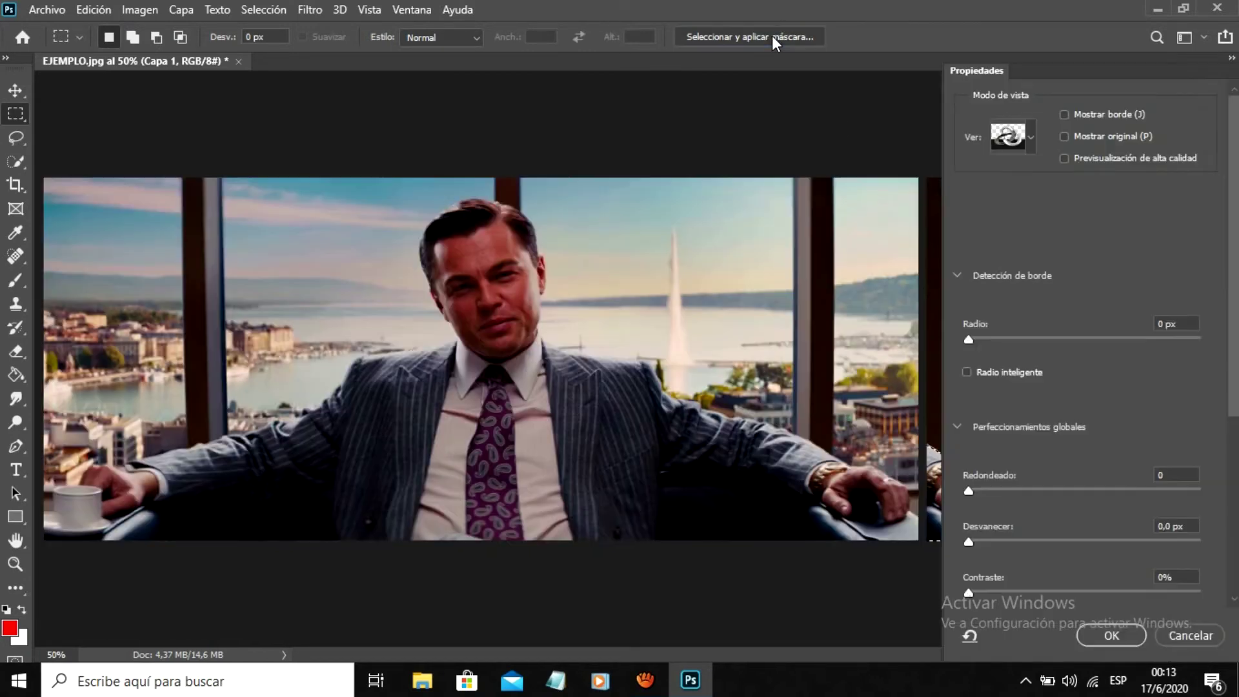
{"action": "left_click", "coordinate": [378, 241], "text": "ctrl"}
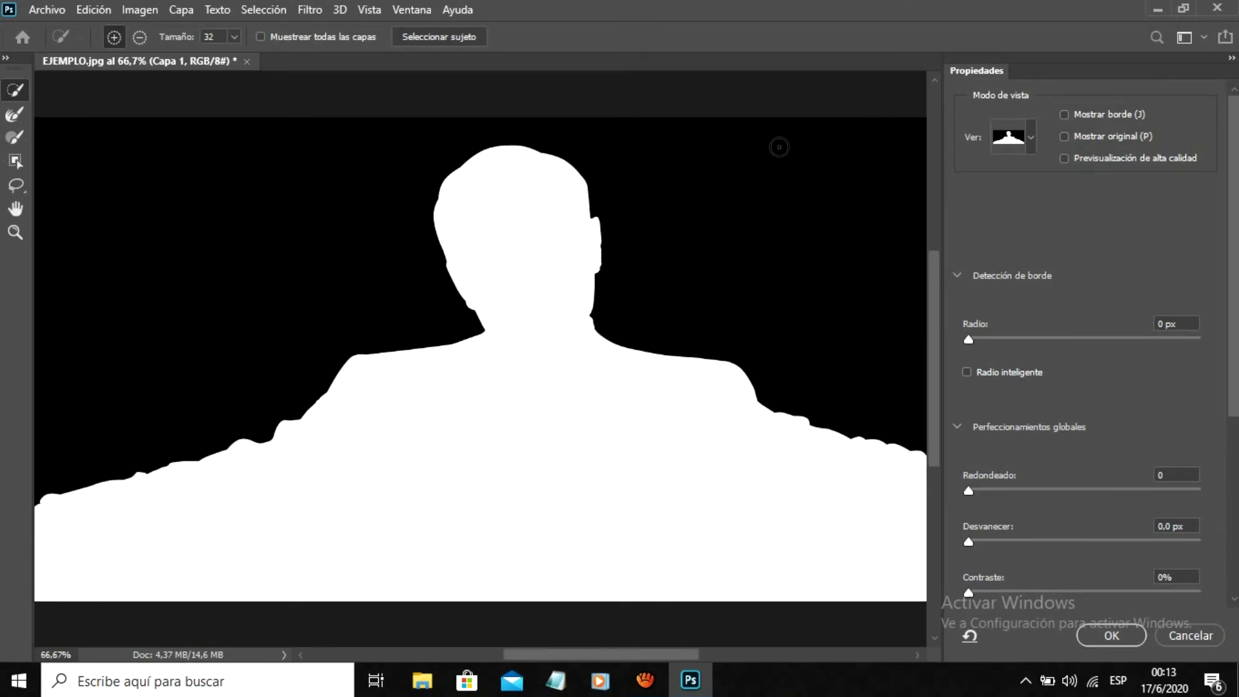
{"action": "mouse_move", "coordinate": [562, 193]}
{"action": "left_mouse_down"}
{"action": "mouse_move", "coordinate": [782, 125]}
{"action": "mouse_move", "coordinate": [289, 192]}
{"action": "left_mouse_up"}
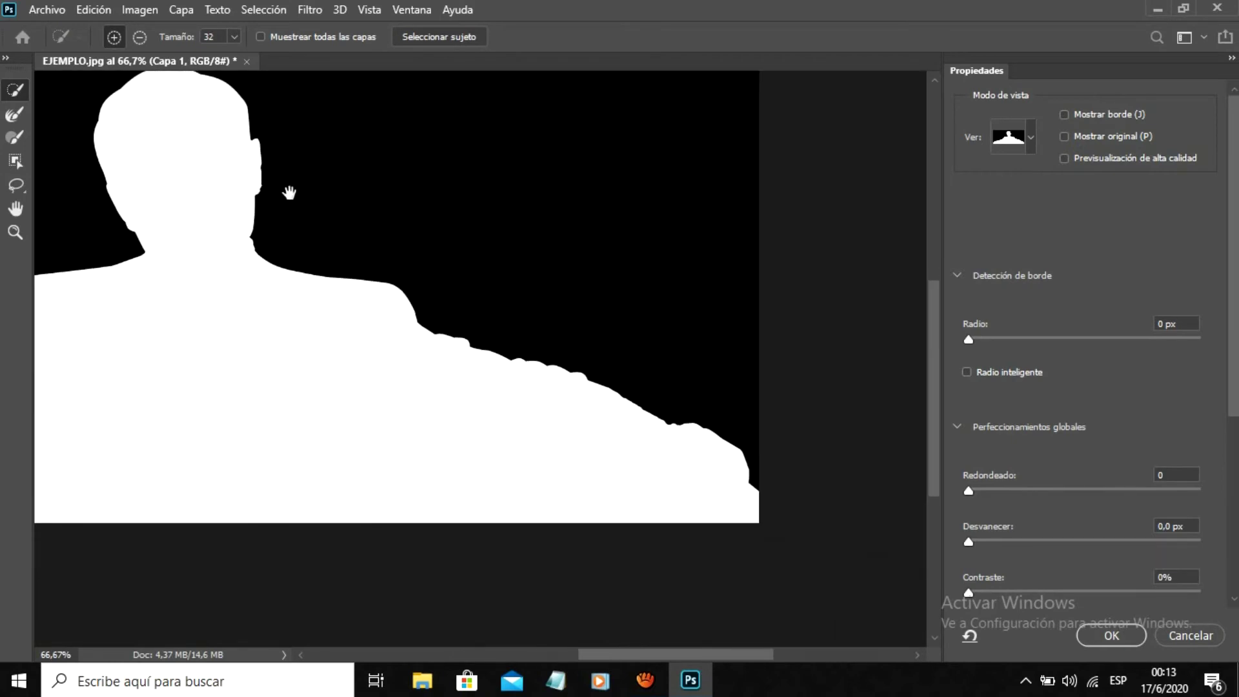
{"action": "left_click_drag", "start_coordinate": [973, 341], "coordinate": [976, 340]}
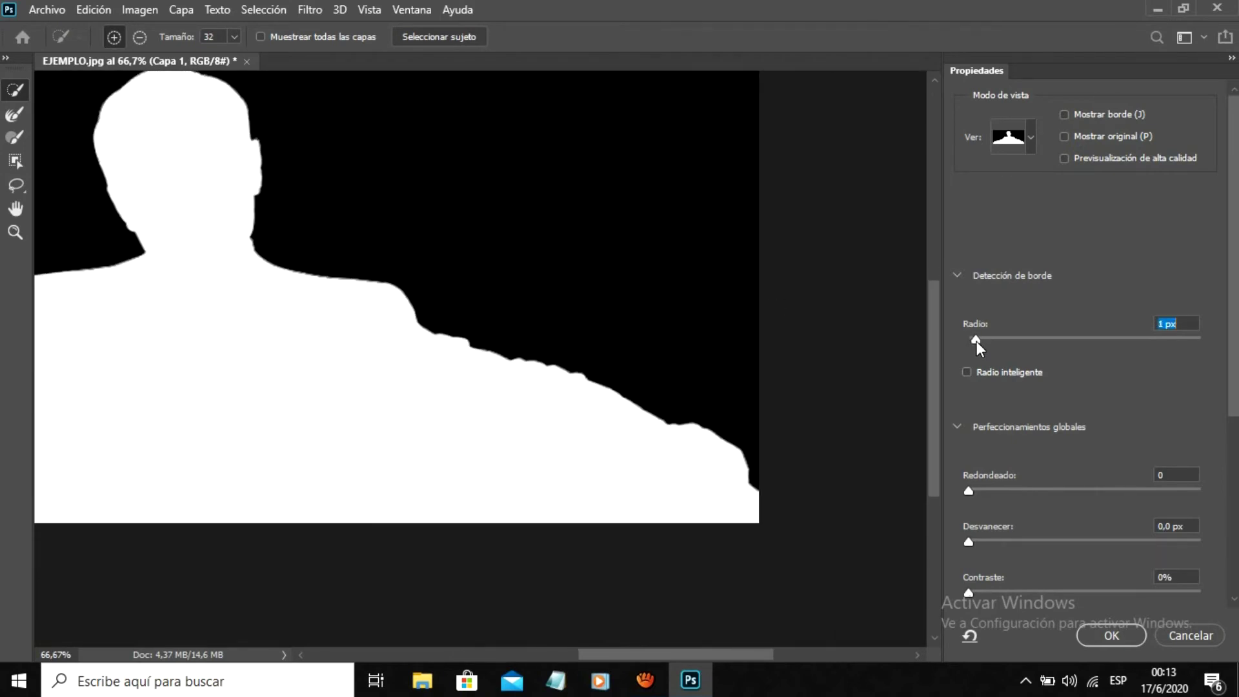
{"action": "left_click_drag", "start_coordinate": [969, 491], "coordinate": [1031, 498]}
{"action": "mouse_move", "coordinate": [395, 289]}
{"action": "left_mouse_down"}
{"action": "mouse_move", "coordinate": [743, 199]}
{"action": "mouse_move", "coordinate": [697, 143]}
{"action": "left_mouse_up"}
{"action": "scroll", "coordinate": [573, 221], "scroll_direction": "down", "scroll_amount": 1}
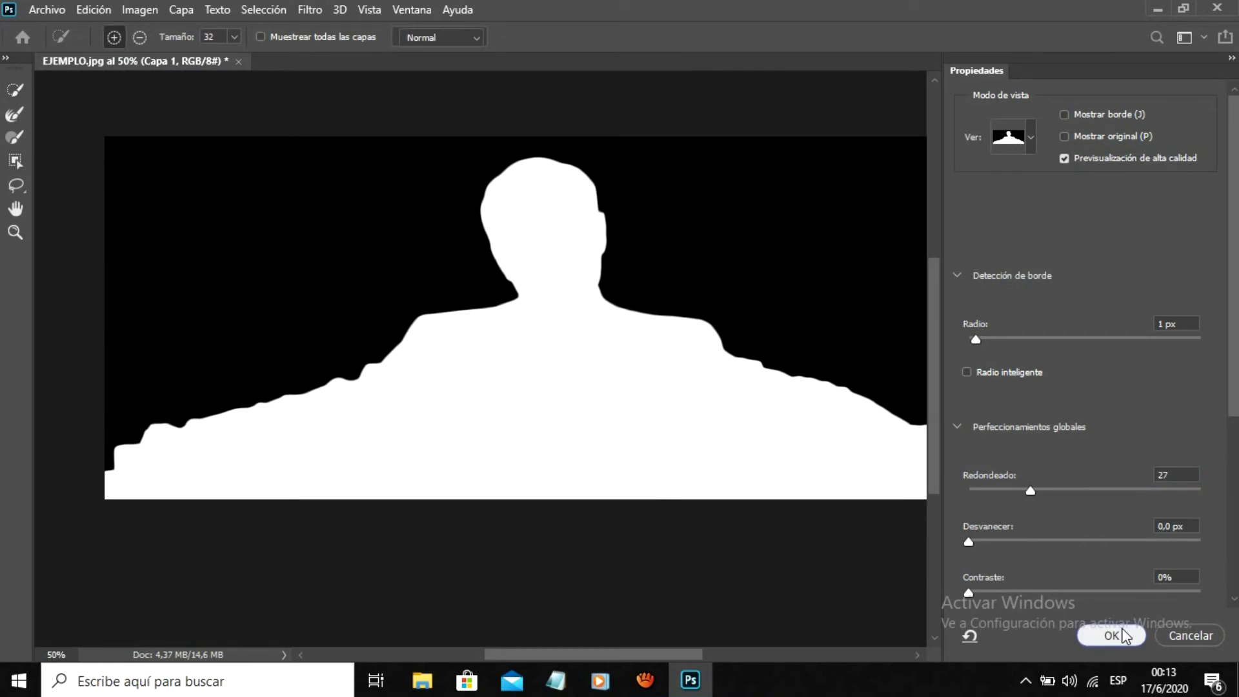
{"action": "left_click", "coordinate": [1123, 636]}
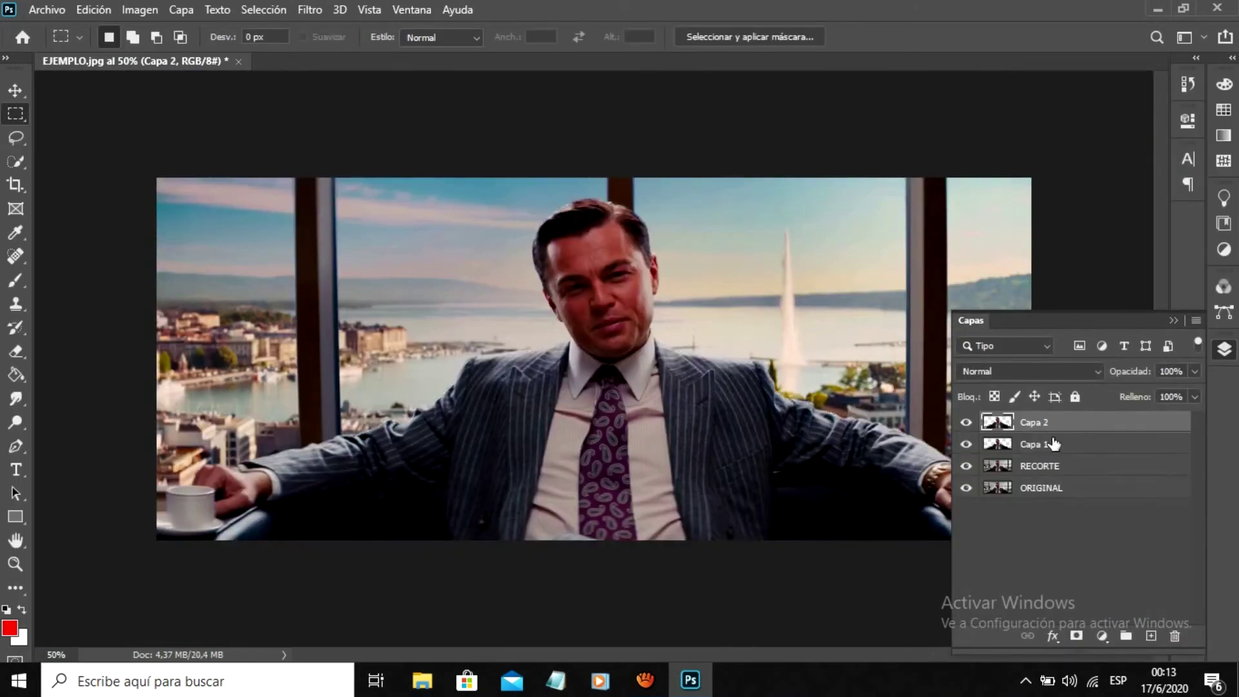
- Compare layer visibilities and delete the Capa 1 layer
{"action": "left_click", "coordinate": [1053, 444]}
{"action": "left_click", "coordinate": [966, 444]}
{"action": "left_click", "coordinate": [966, 444]}
{"action": "left_click", "coordinate": [966, 487]}
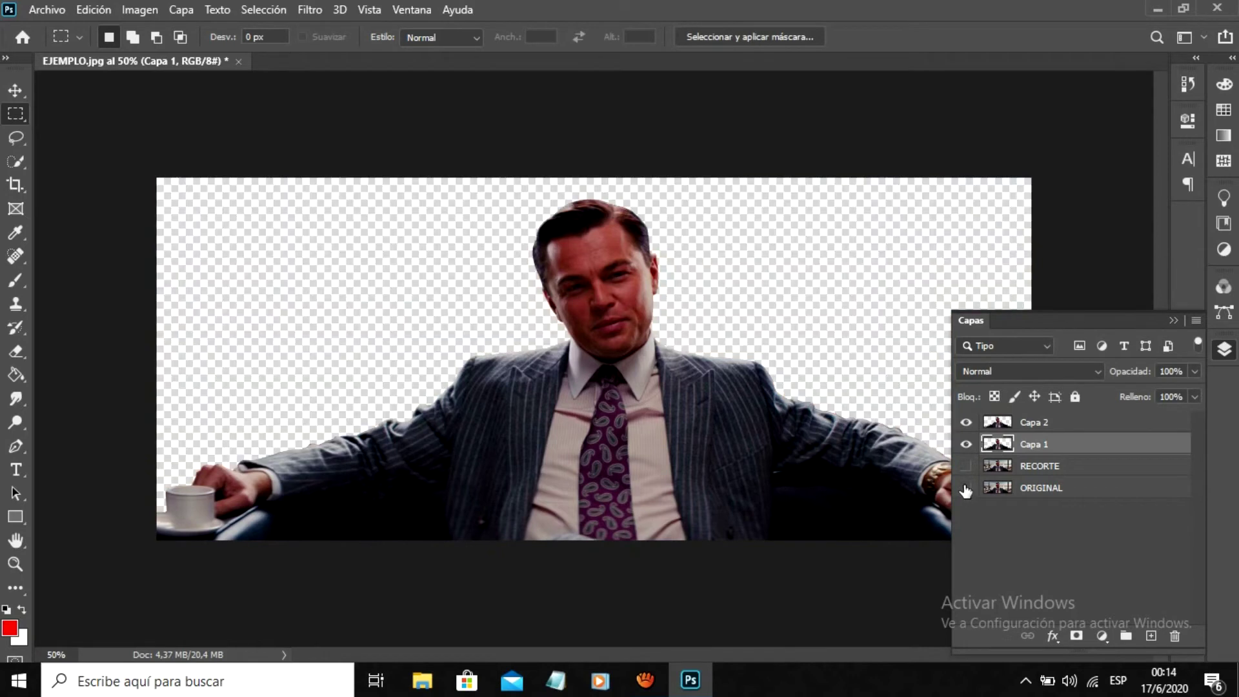
{"action": "left_click", "coordinate": [966, 444]}
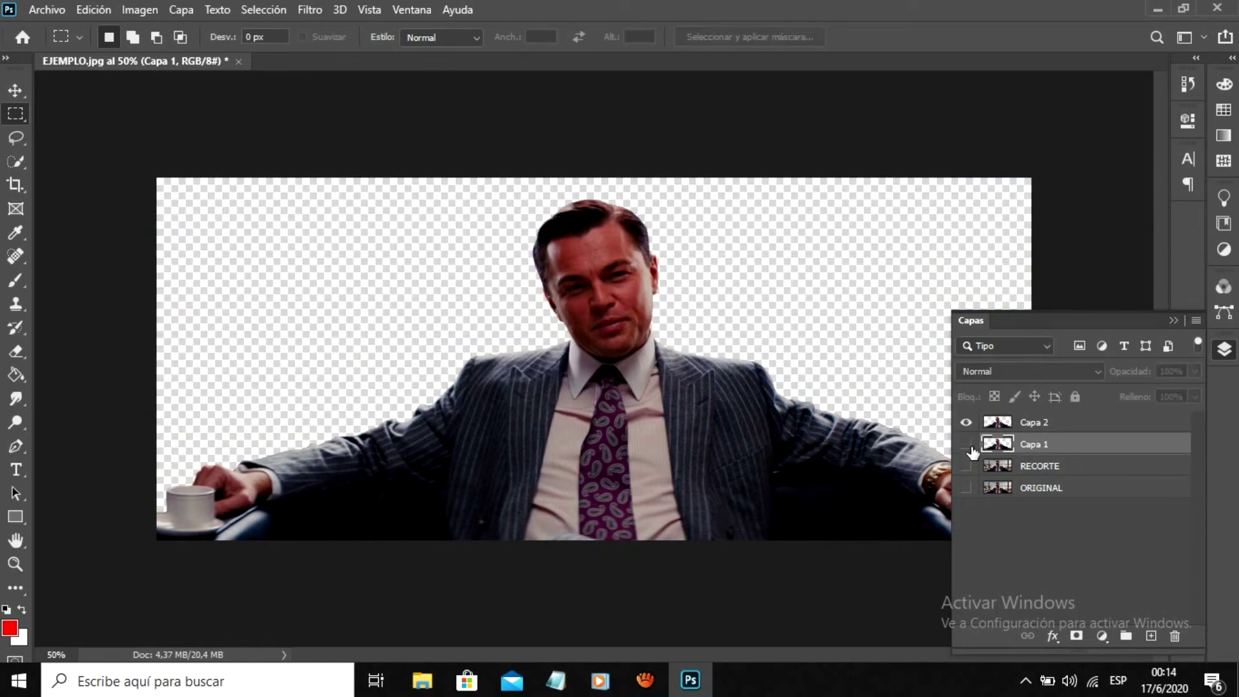
{"action": "left_click", "coordinate": [966, 444]}
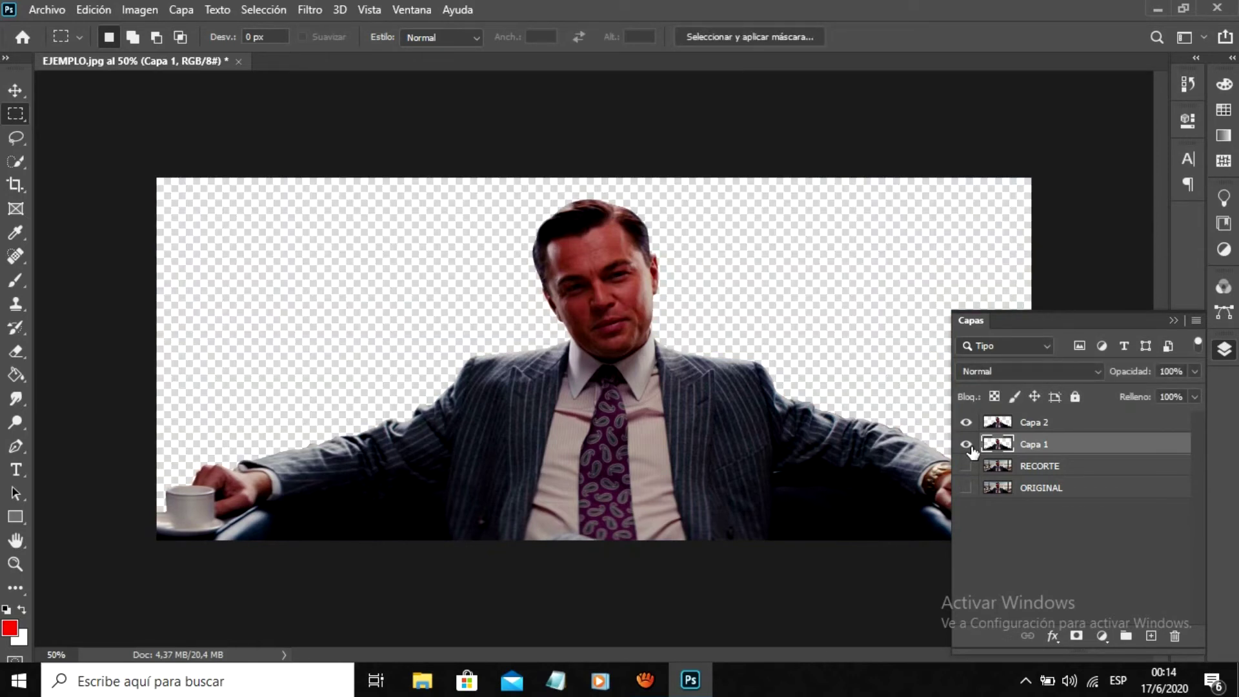
{"action": "left_click", "coordinate": [966, 444]}
{"action": "key", "text": "Delete"}
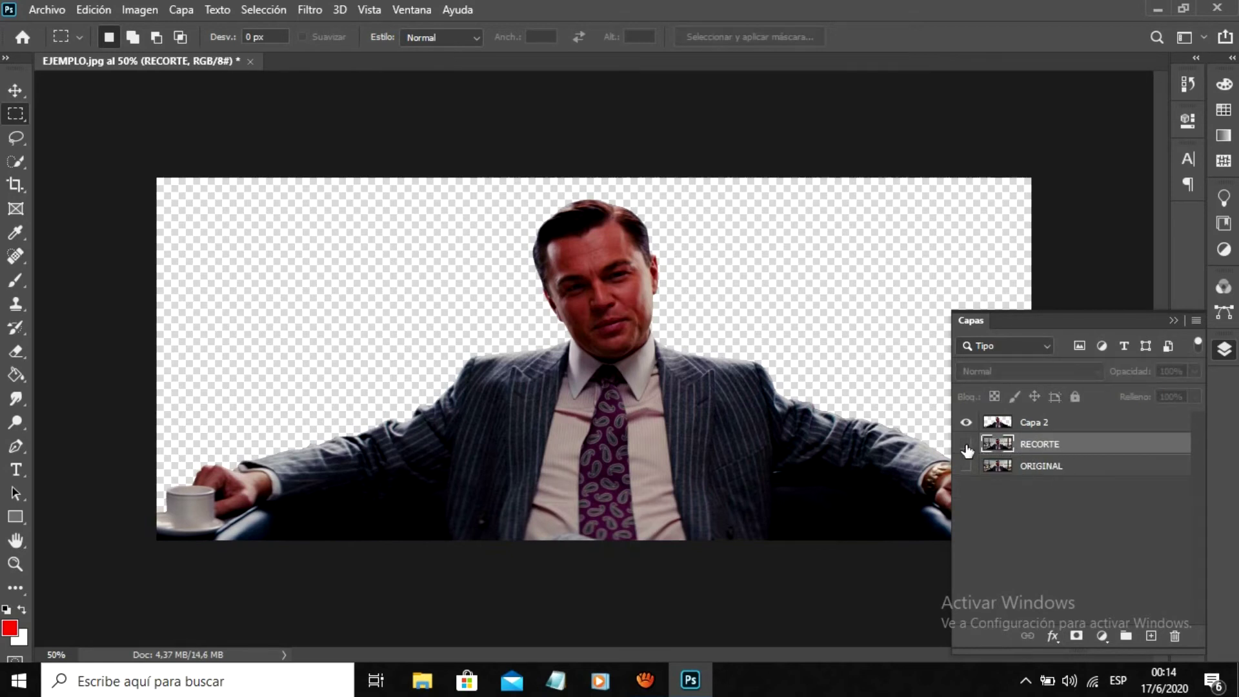
- Hide RECORTE and ORIGINAL so only Capa 2 shows on transparency
{"action": "left_click", "coordinate": [967, 444]}
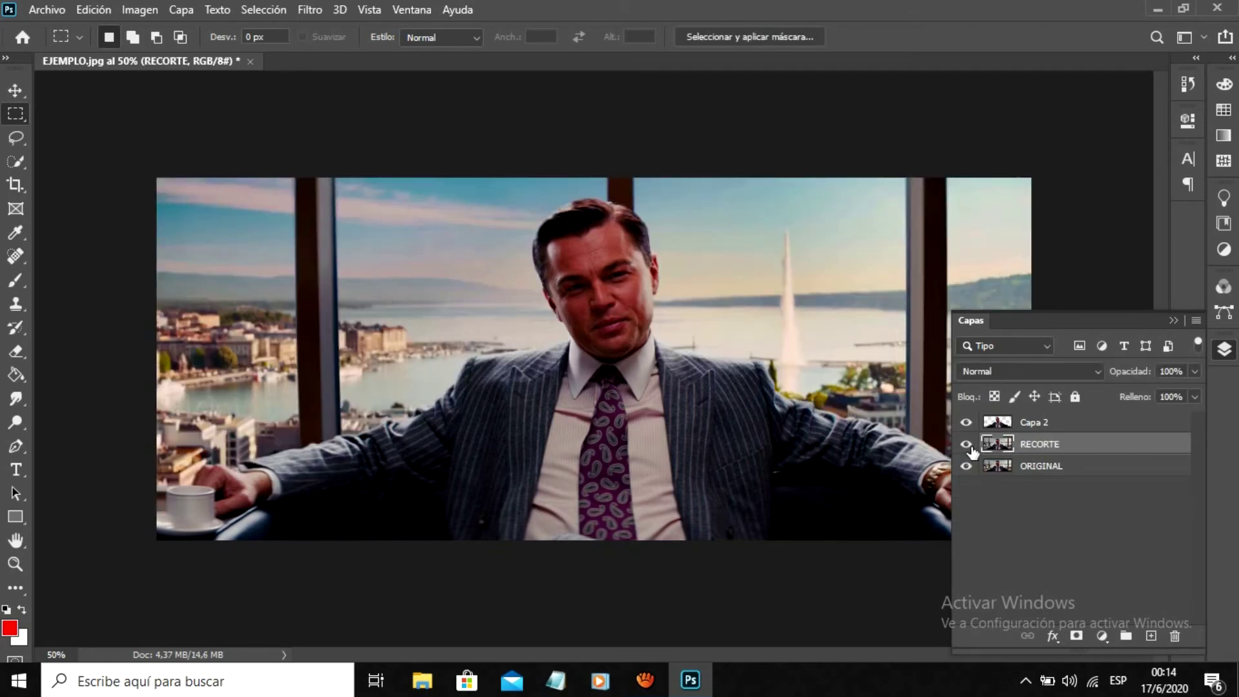
{"action": "left_click", "coordinate": [967, 445]}
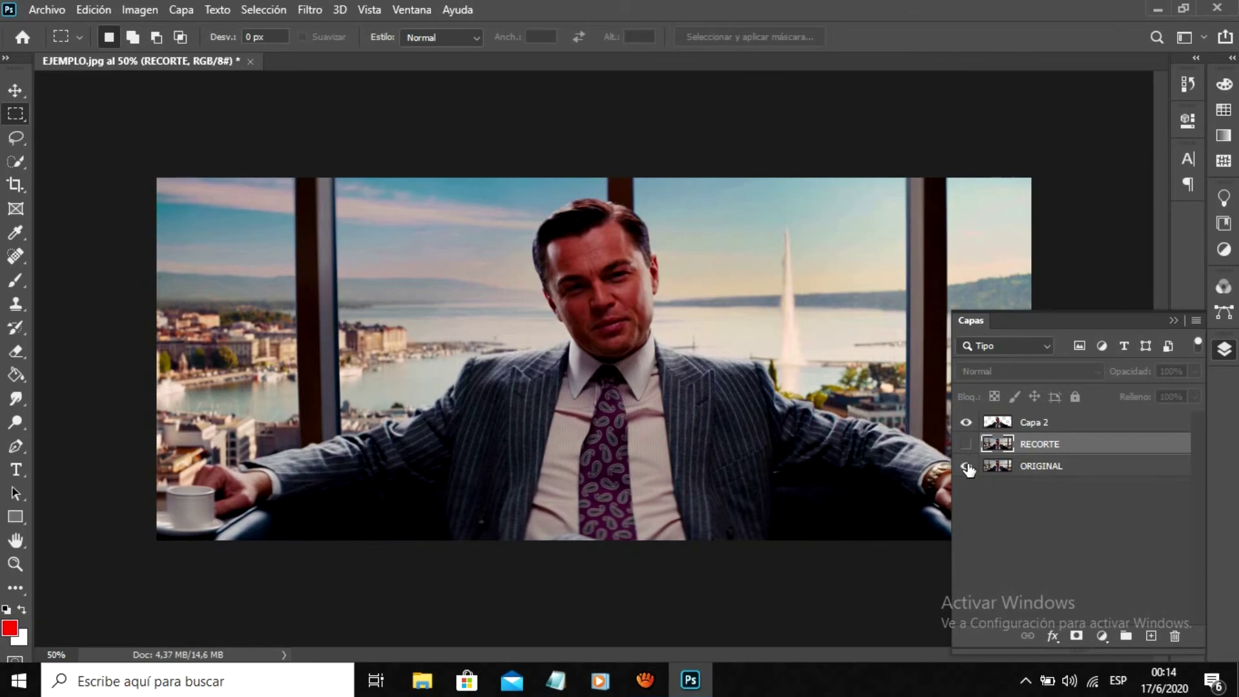
{"action": "left_click", "coordinate": [966, 466]}
{"action": "left_click", "coordinate": [966, 422]}
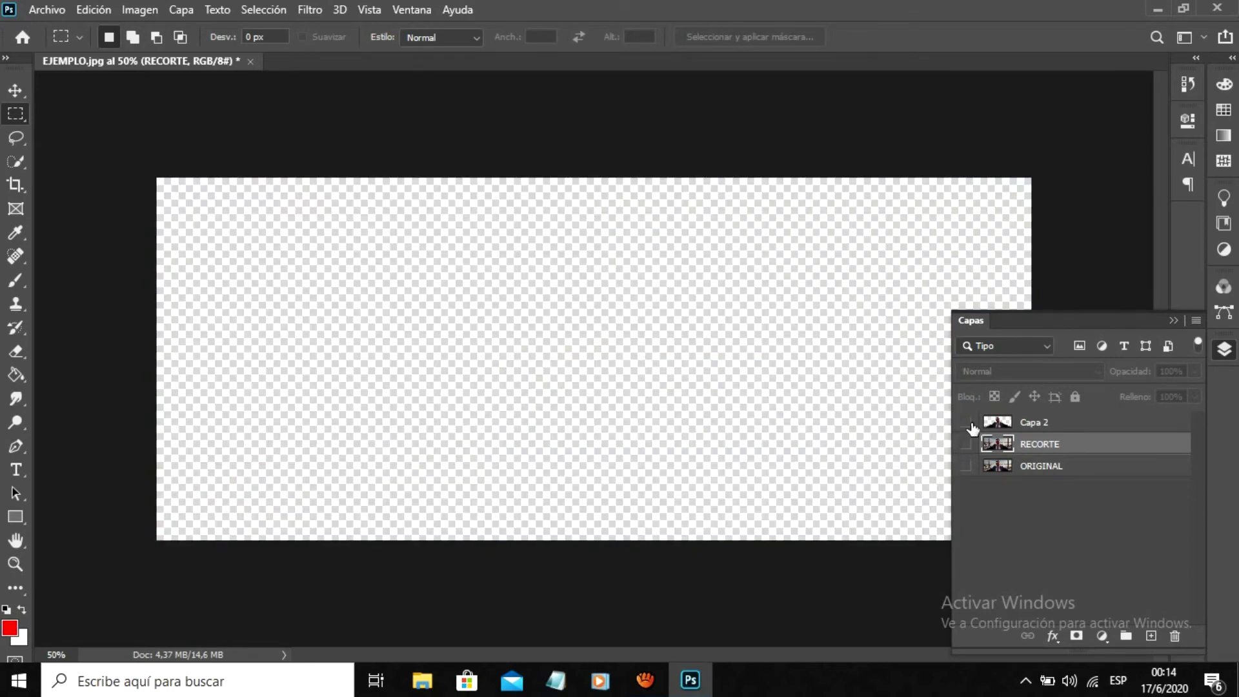
{"action": "left_click", "coordinate": [1174, 321]}
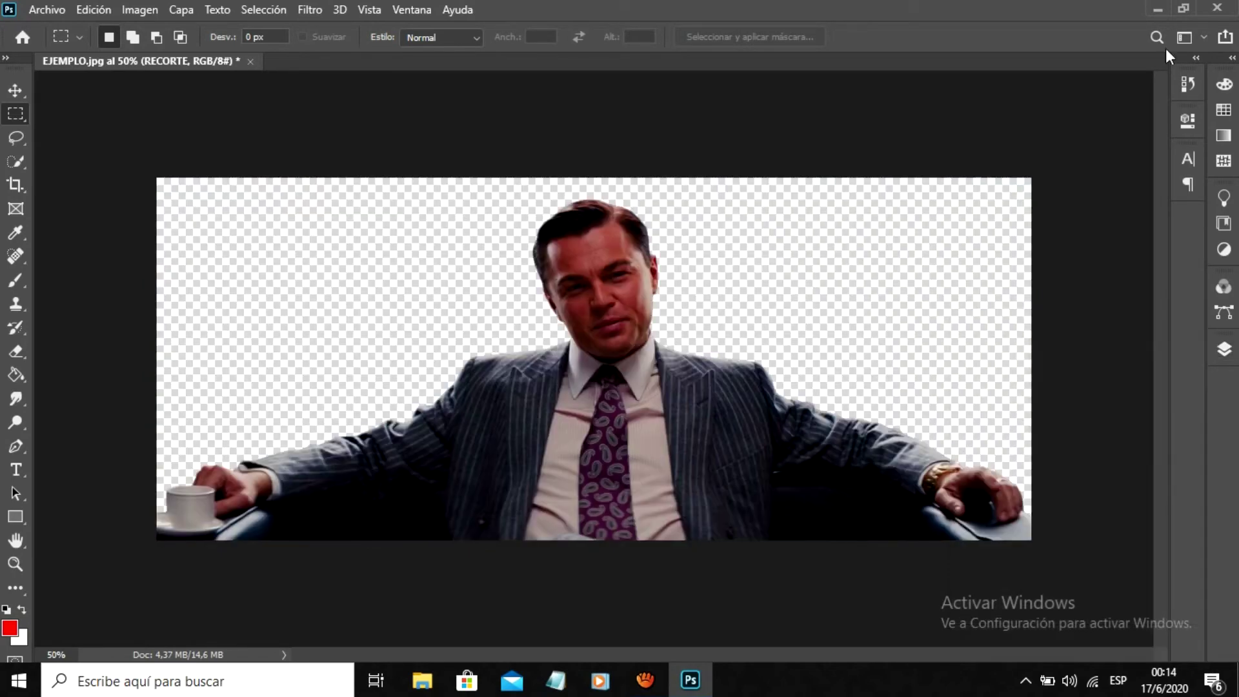
{"action": "left_click", "coordinate": [1157, 9]}
- Place the FONDO image from the desktop, scaled to about 427% to cover the canvas
{"action": "left_click_drag", "start_coordinate": [1190, 103], "coordinate": [671, 329]}
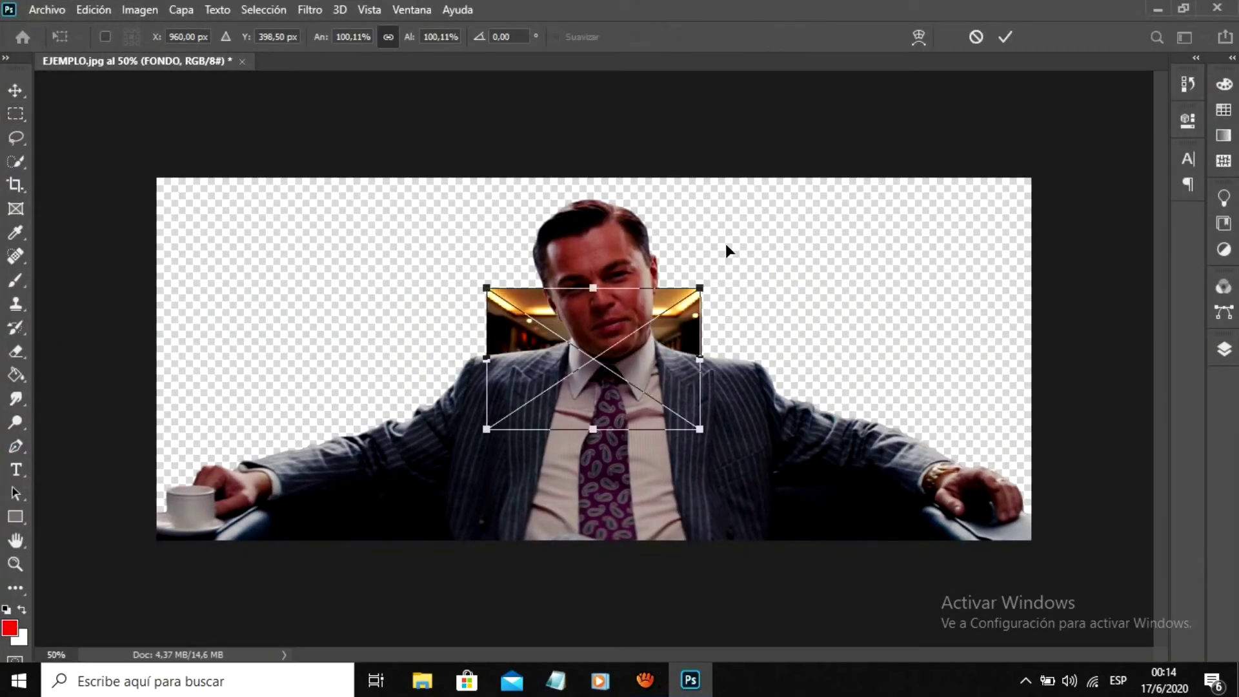
{"action": "left_click_drag", "start_coordinate": [699, 288], "coordinate": [1093, 71]}
{"action": "left_click_drag", "start_coordinate": [1046, 225], "coordinate": [822, 354]}
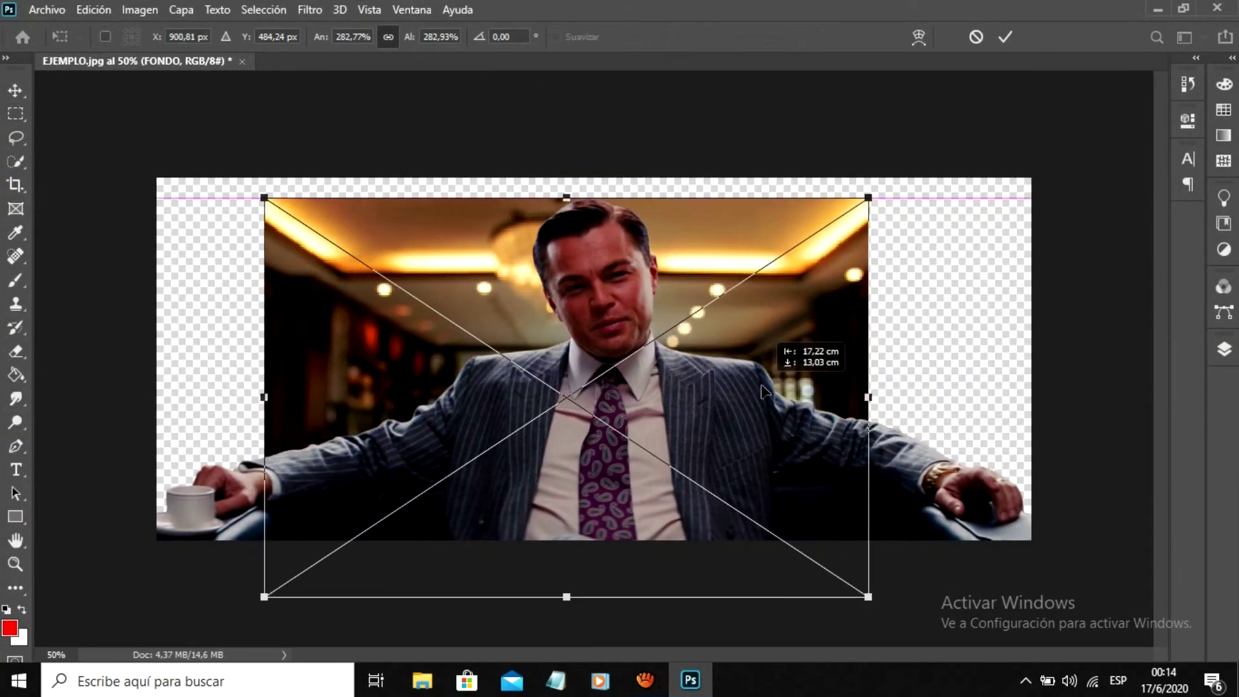
{"action": "left_click_drag", "start_coordinate": [868, 198], "coordinate": [1079, 70]}
{"action": "left_click_drag", "start_coordinate": [916, 226], "coordinate": [823, 294]}
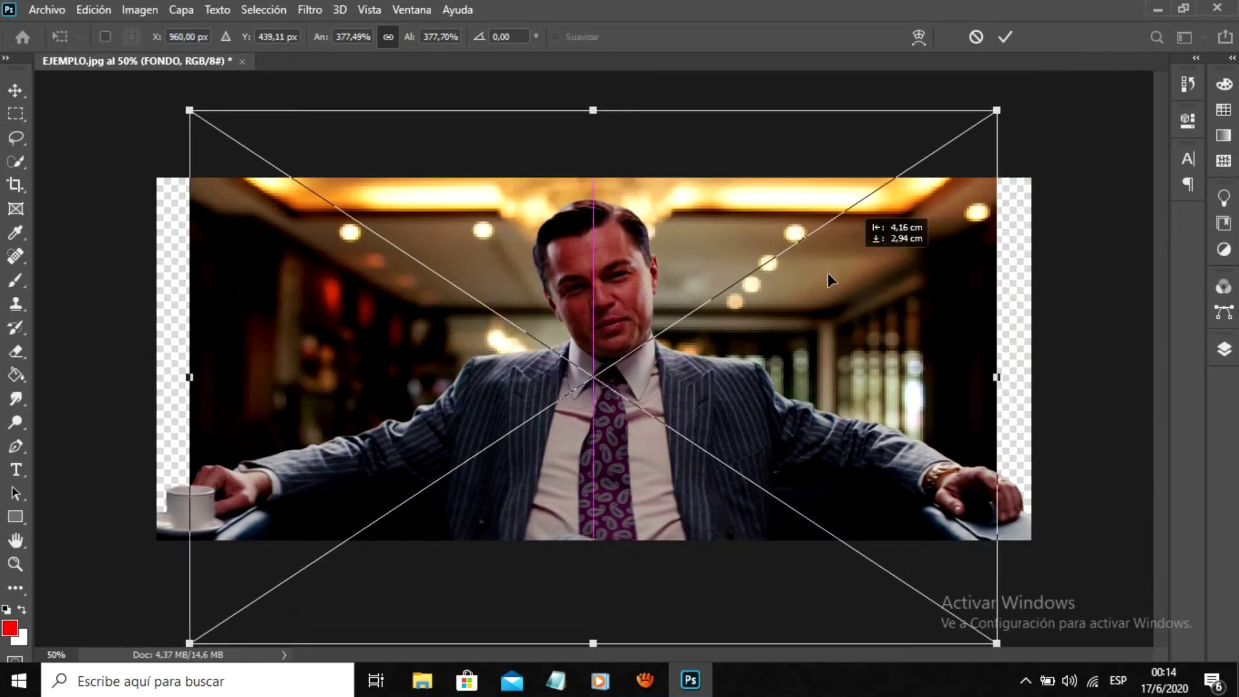
{"action": "left_click_drag", "start_coordinate": [965, 141], "coordinate": [1070, 80]}
{"action": "mouse_move", "coordinate": [997, 155]}
{"action": "left_mouse_down"}
{"action": "mouse_move", "coordinate": [982, 216]}
{"action": "mouse_move", "coordinate": [986, 154]}
{"action": "mouse_move", "coordinate": [985, 166]}
{"action": "left_mouse_up"}
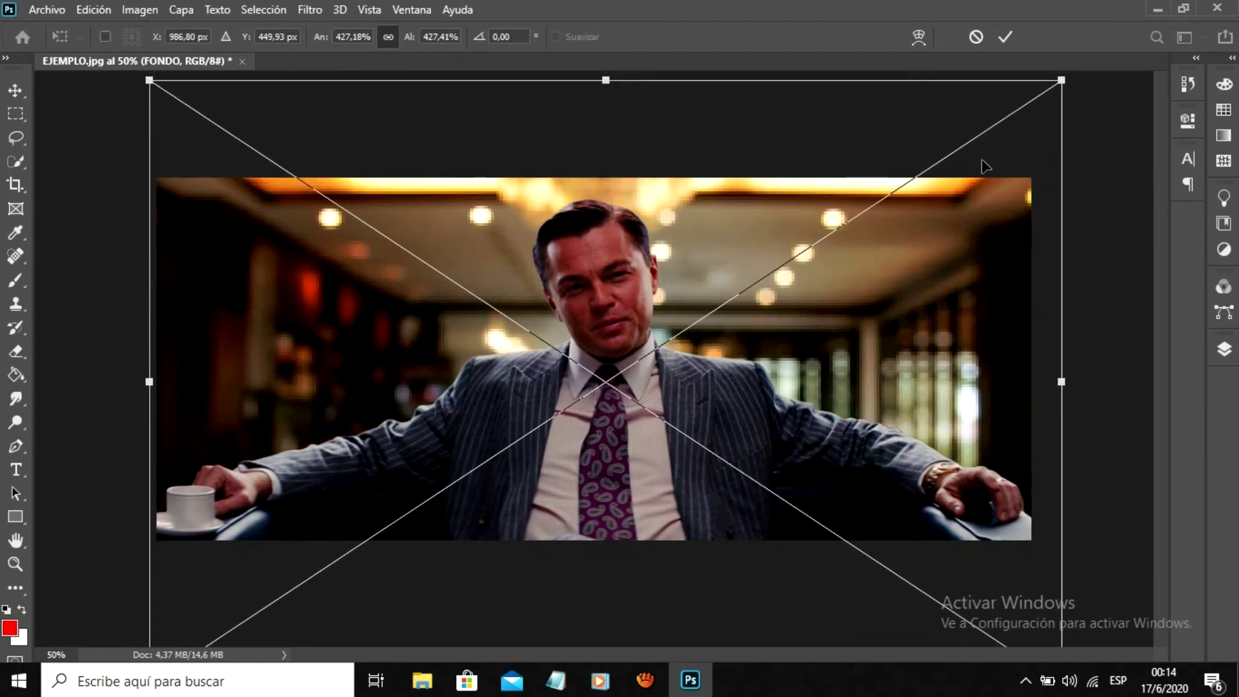
{"action": "key", "text": "Return"}
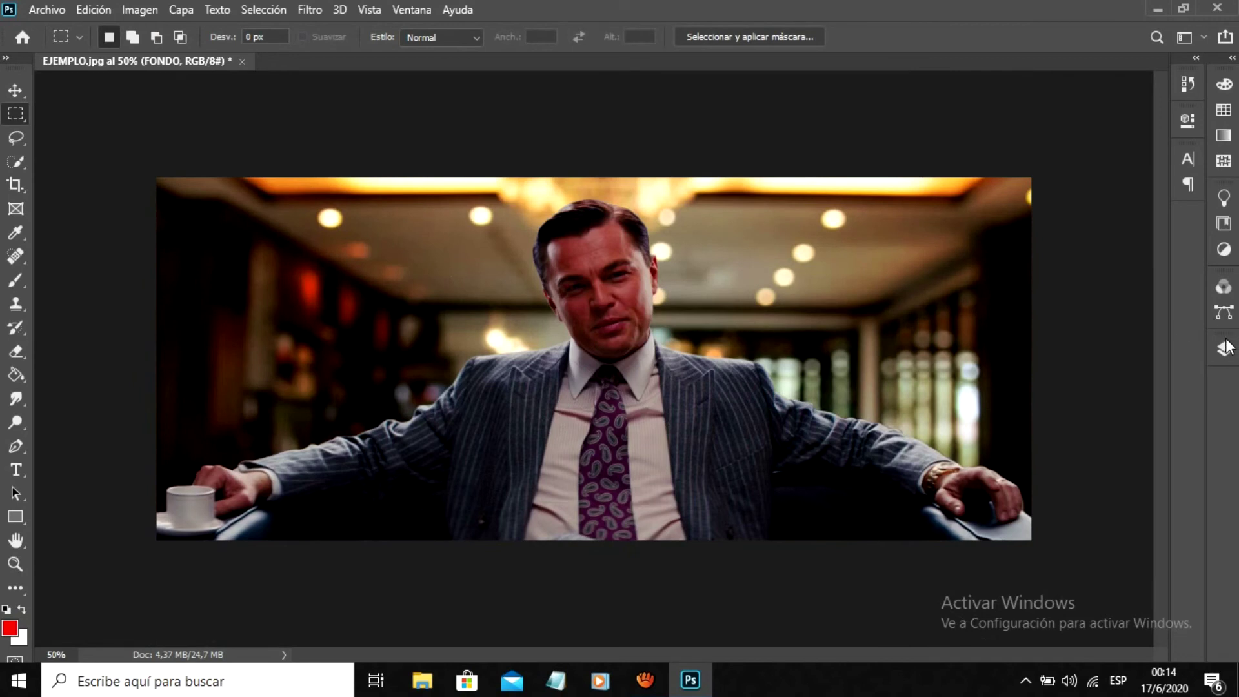
- Hide the FONDO layer and make Capa 2 the active layer
{"action": "left_click", "coordinate": [1223, 347]}
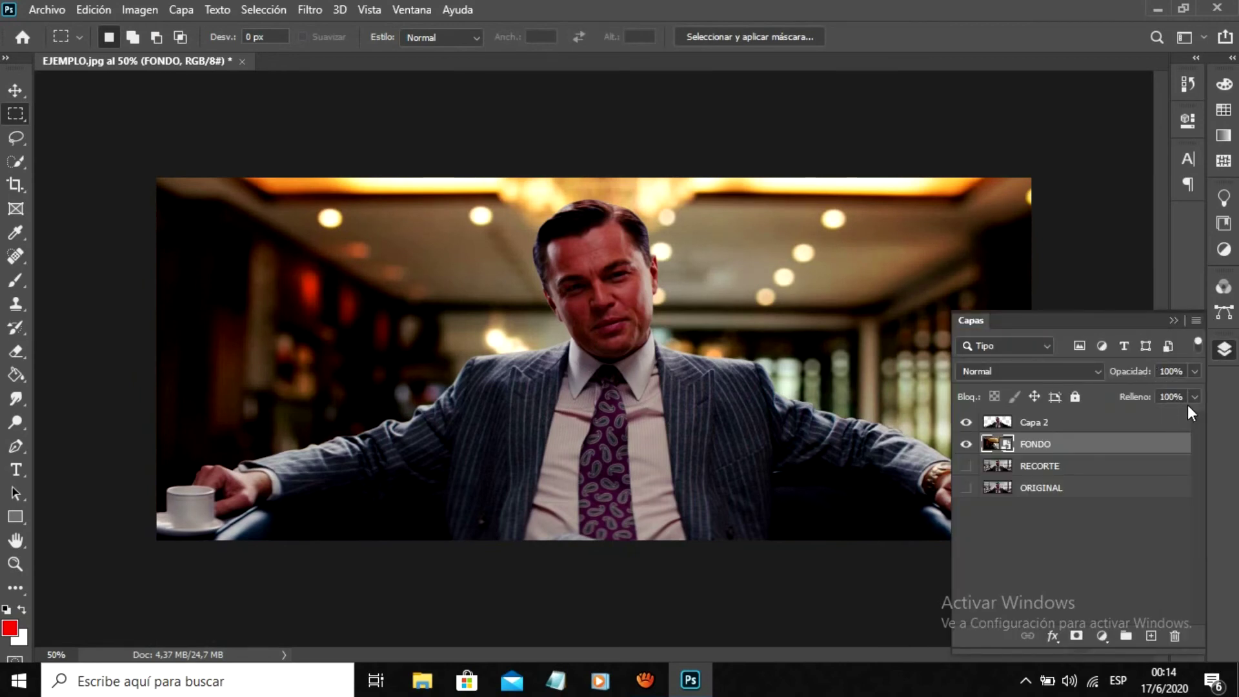
{"action": "left_click", "coordinate": [967, 445]}
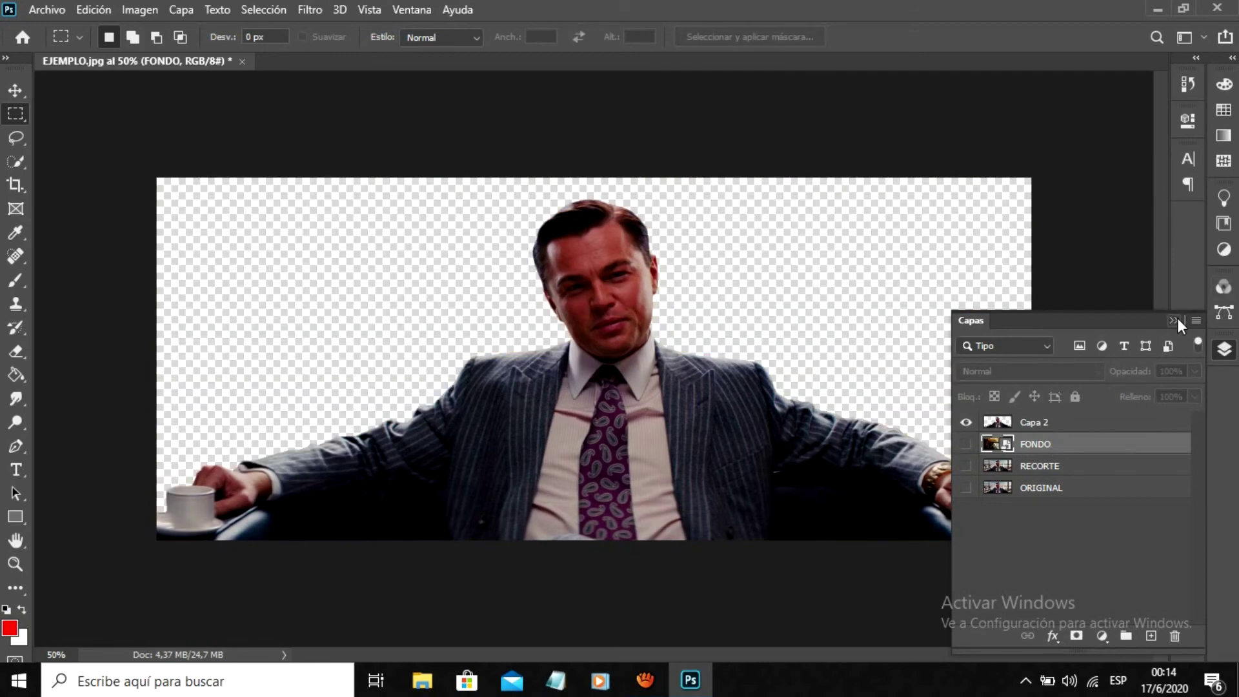
{"action": "left_click", "coordinate": [1122, 424]}
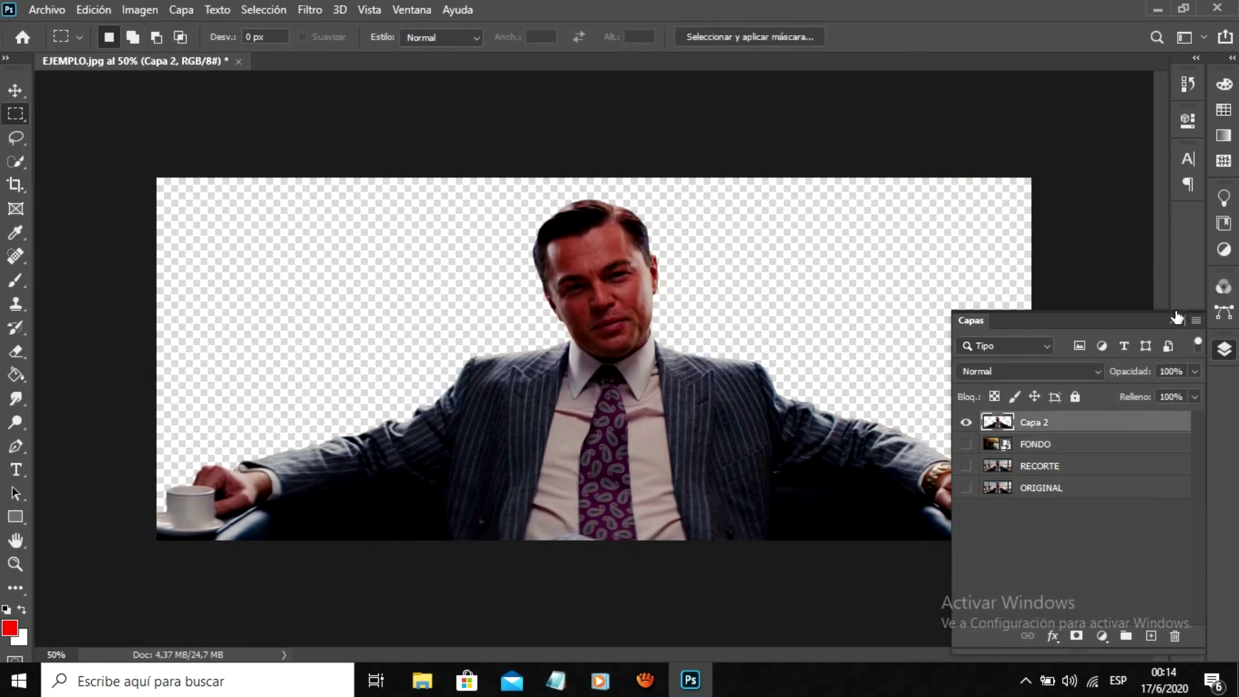
{"action": "left_click", "coordinate": [1169, 320]}
- Export the cut-out via Save for Web as a transparent PNG-24 to the Desktop folder
{"action": "left_click", "coordinate": [46, 9]}
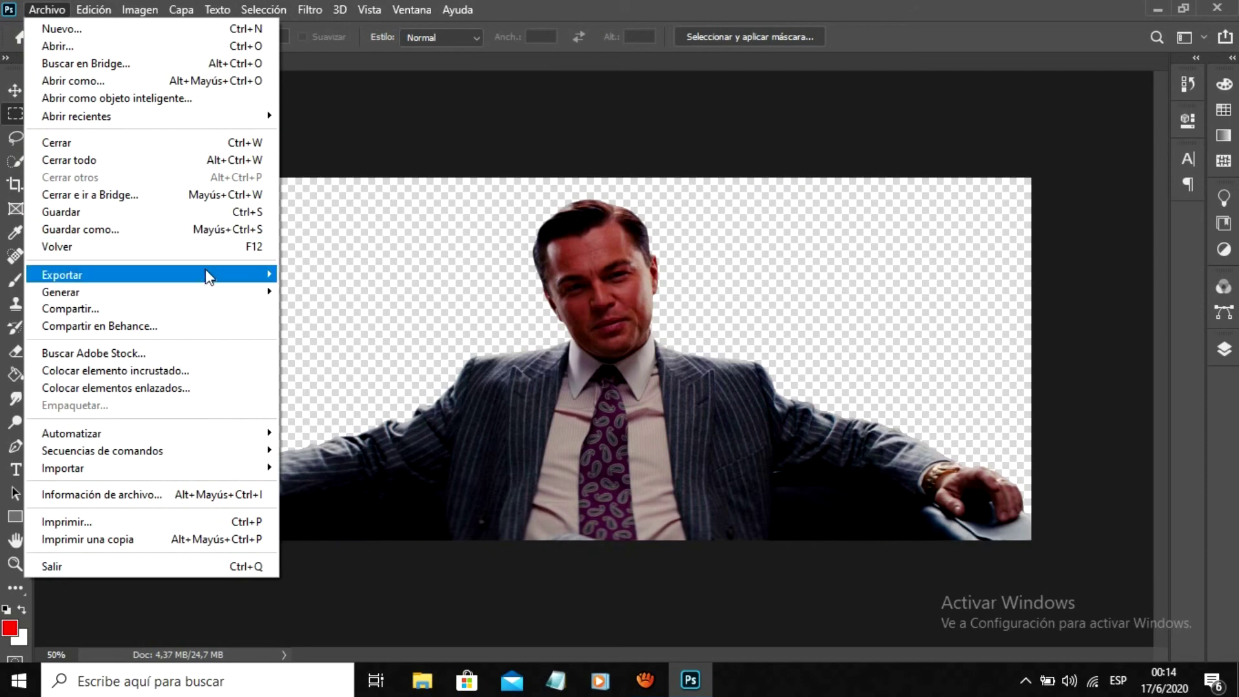
{"action": "left_click", "coordinate": [425, 344]}
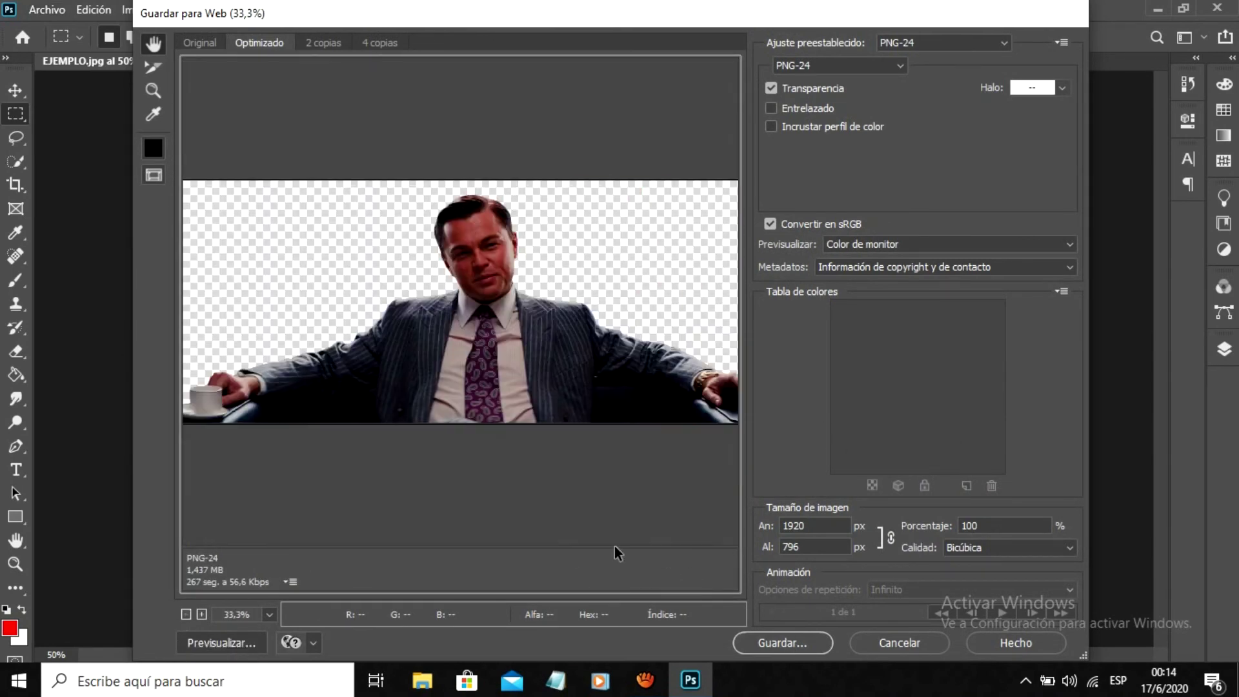
{"action": "left_click", "coordinate": [804, 645]}
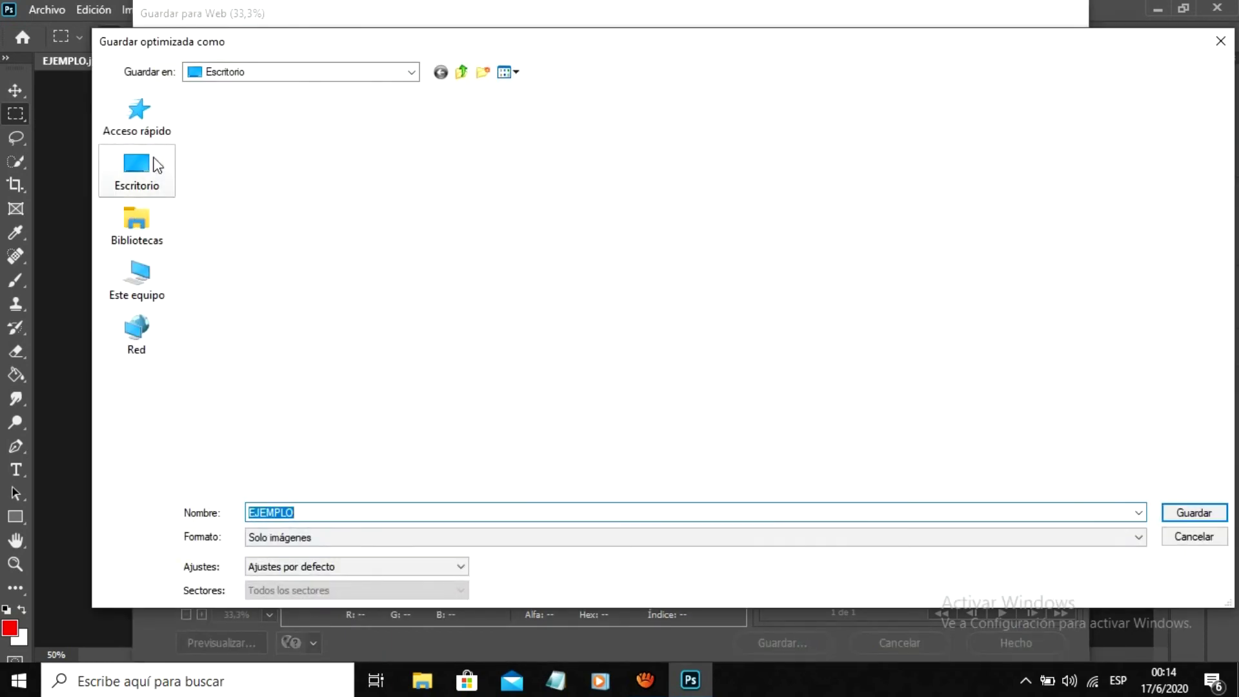
{"action": "left_click", "coordinate": [155, 165]}
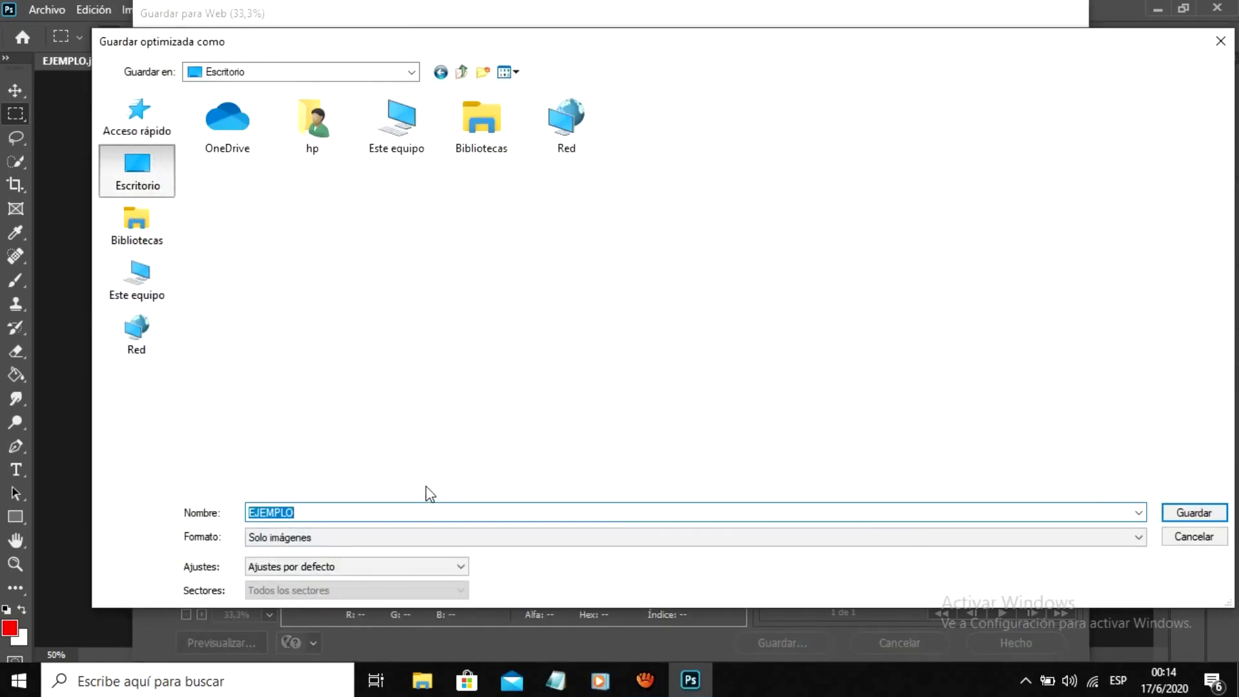
- Save it as PNG.png, minimize Photoshop, and open the exported image from the desktop
{"action": "type", "text": "P"}
{"action": "left_click", "coordinate": [1191, 511]}
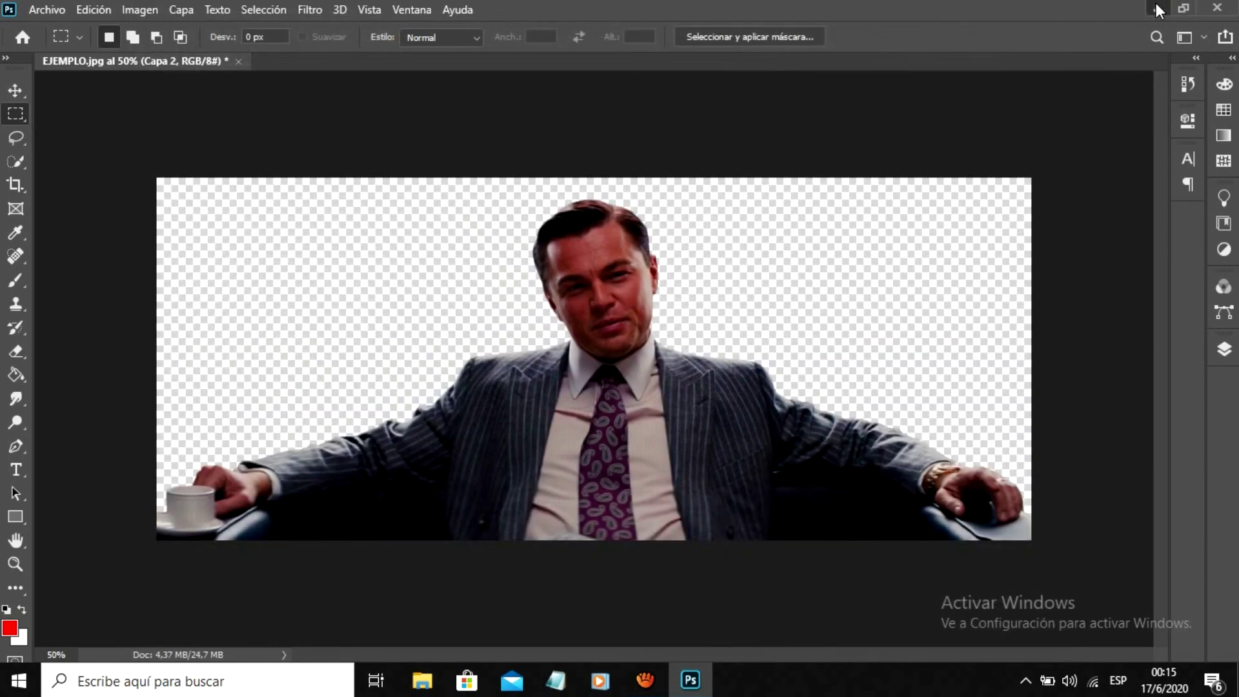
{"action": "left_click", "coordinate": [1155, 9]}
{"action": "double_click", "coordinate": [57, 570]}
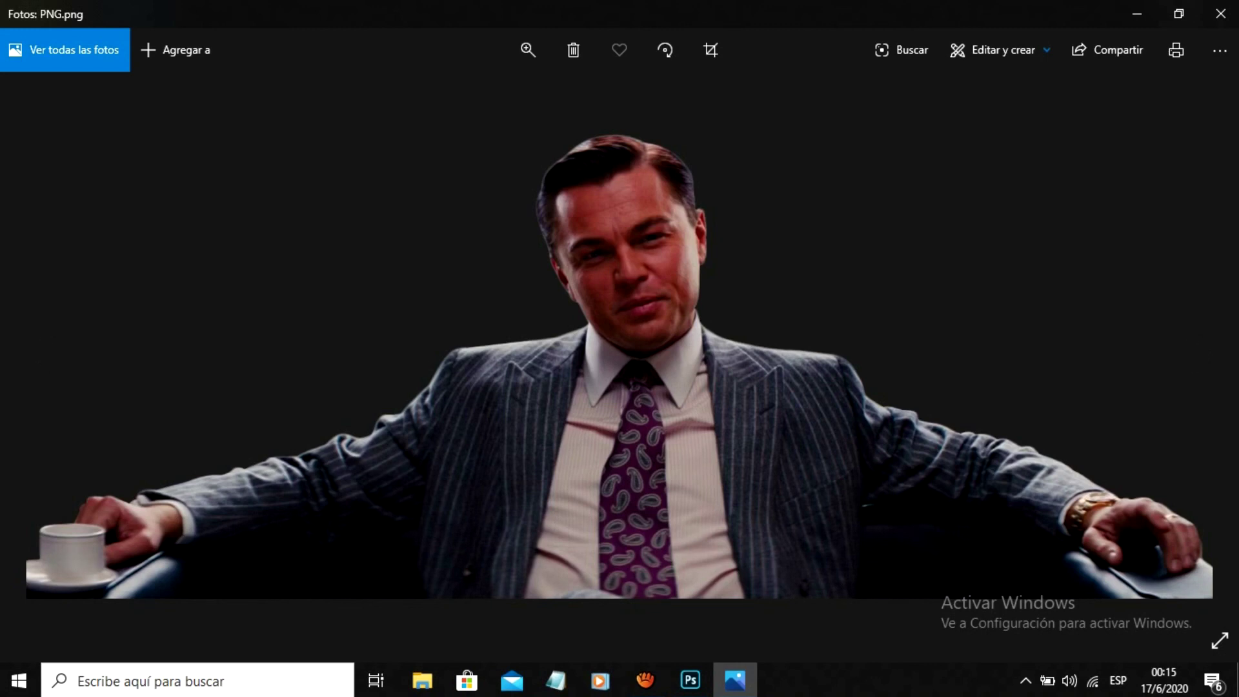
{"action": "left_click", "coordinate": [1220, 14]}
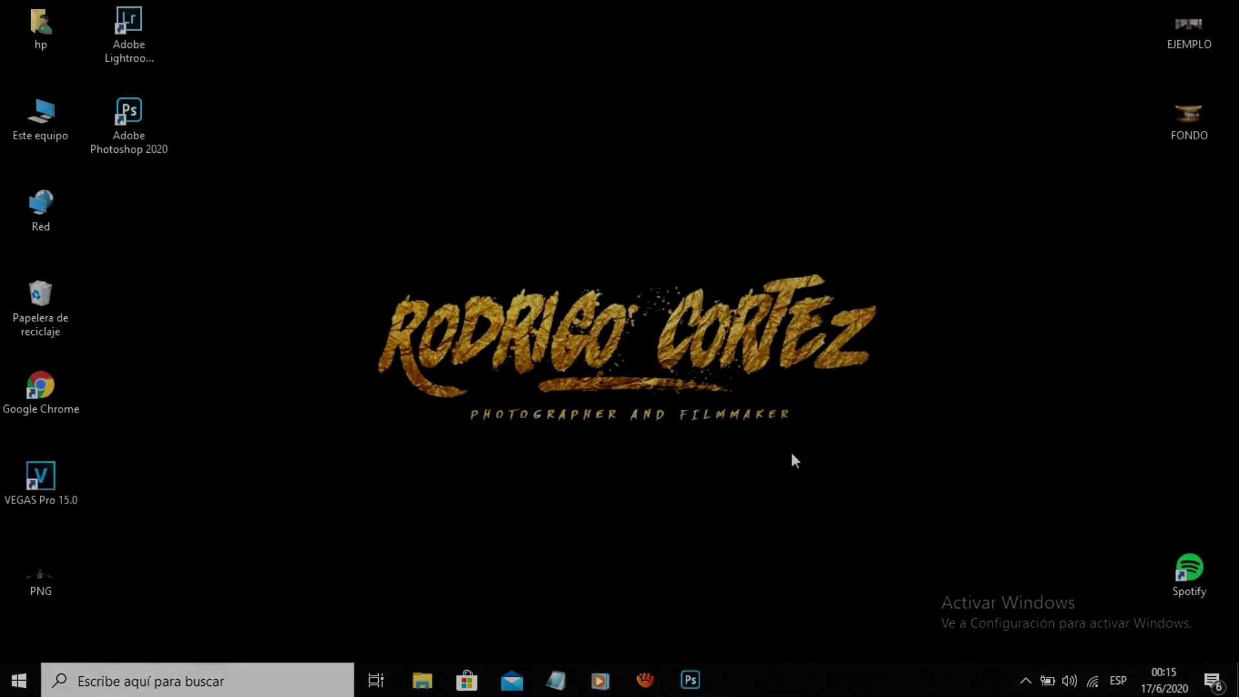